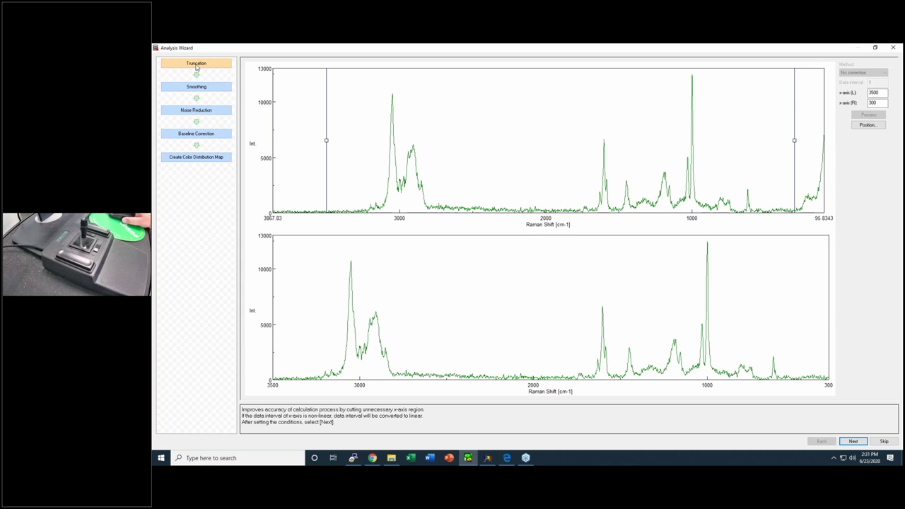
# - Complete the truncation, smoothing, noise reduction and baseline correction stages with their preset settings, executing the noise reduction
pyautogui.click(853, 441)
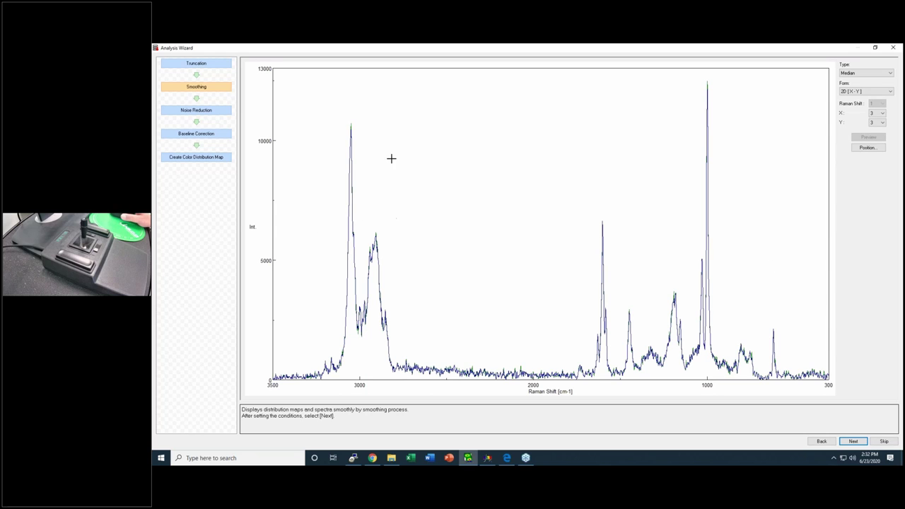
pyautogui.click(853, 440)
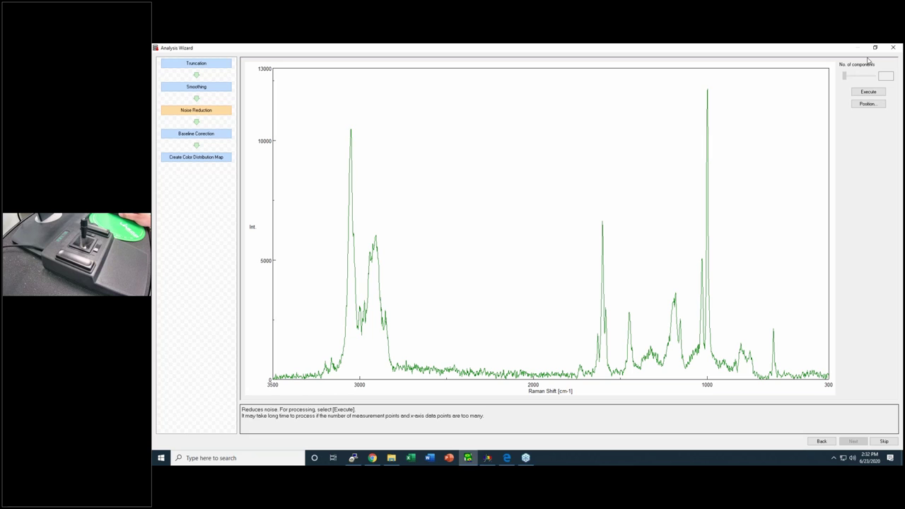
pyautogui.click(868, 92)
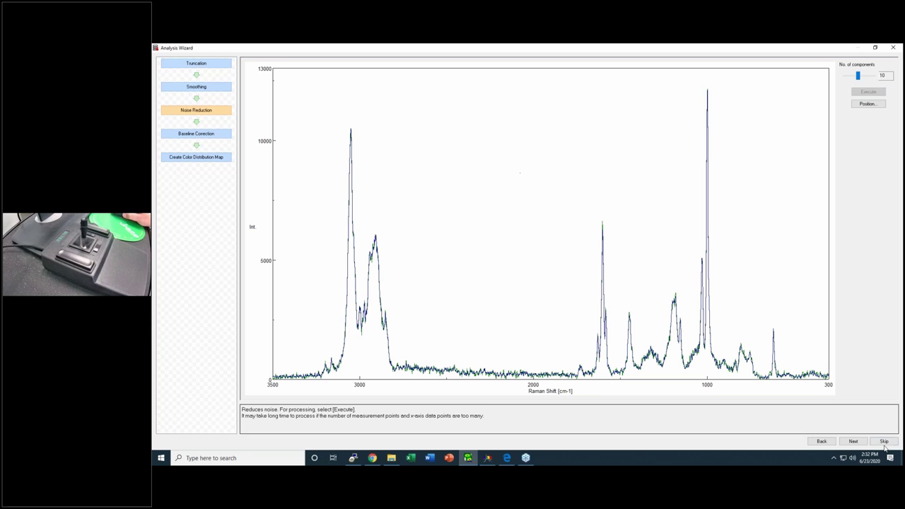
pyautogui.click(854, 441)
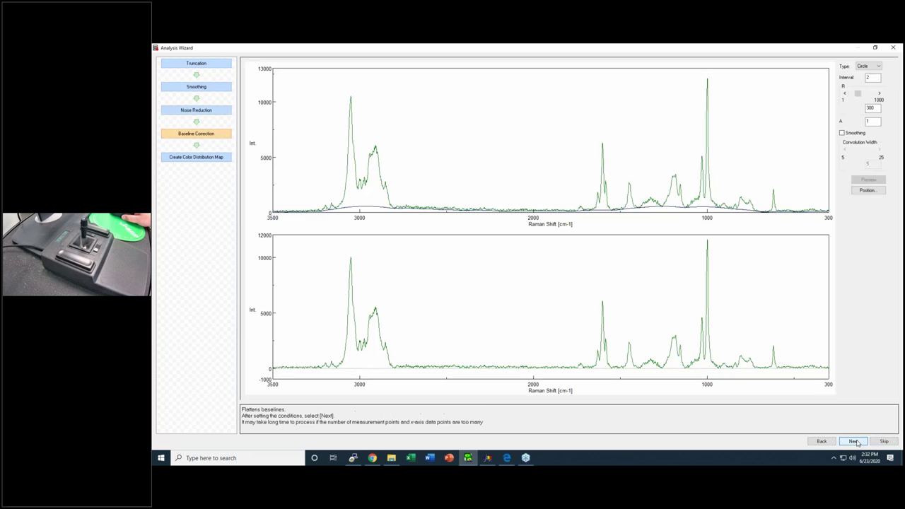
pyautogui.click(854, 441)
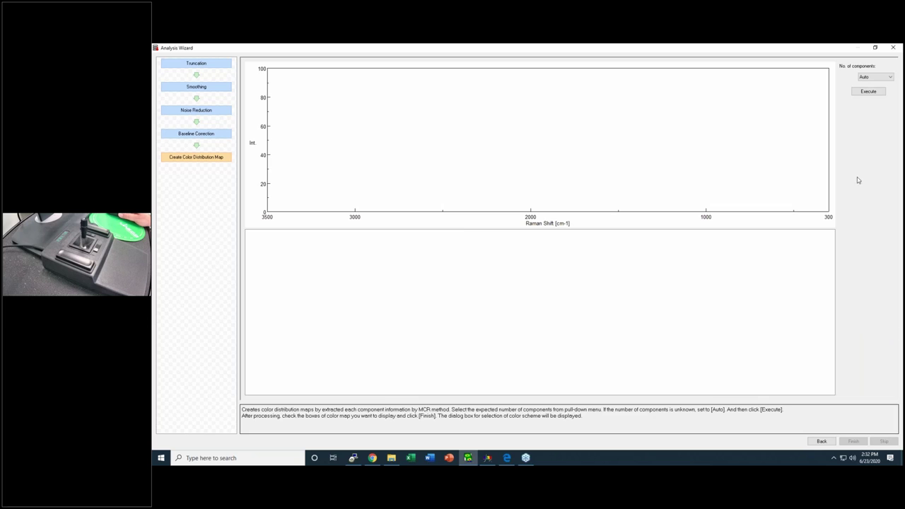
# - Create MCR color distribution maps for 2 components, keeping both score maps and applying the Rainbow color scheme
pyautogui.click(869, 78)
pyautogui.click(868, 96)
pyautogui.click(868, 93)
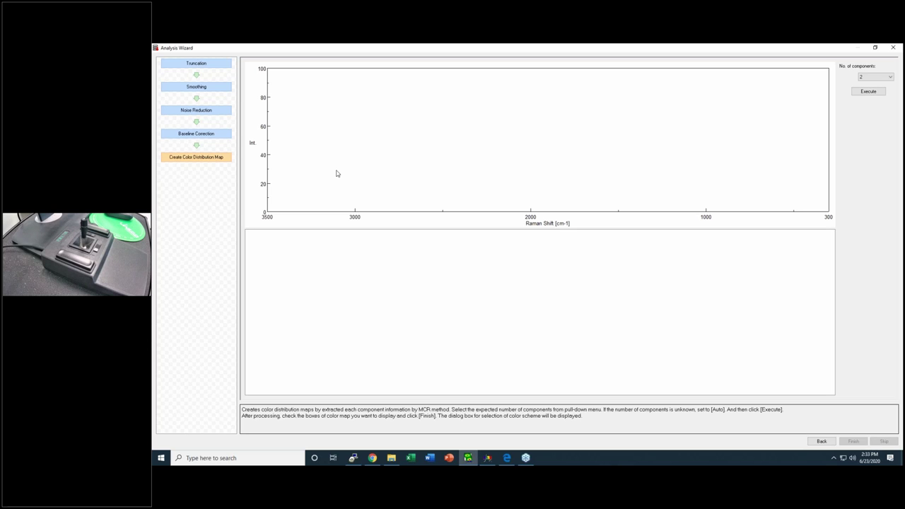
pyautogui.click(870, 92)
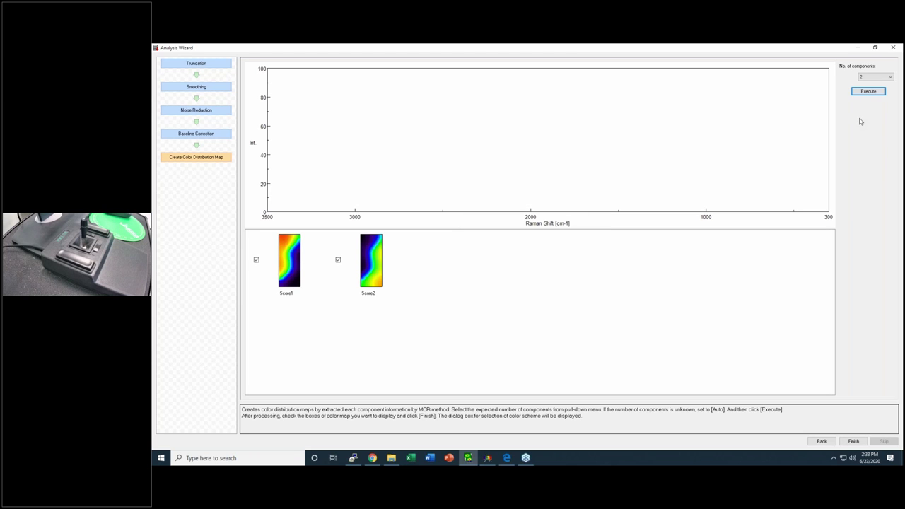
pyautogui.click(854, 441)
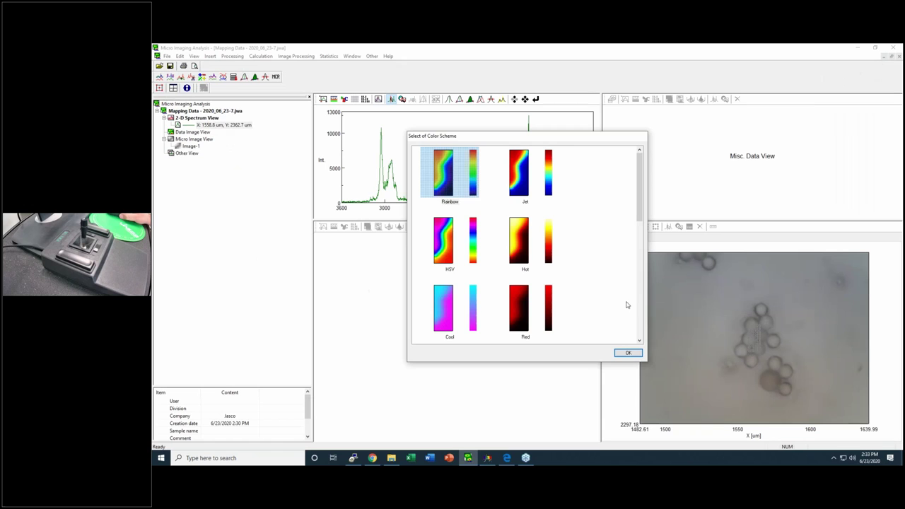
pyautogui.click(627, 352)
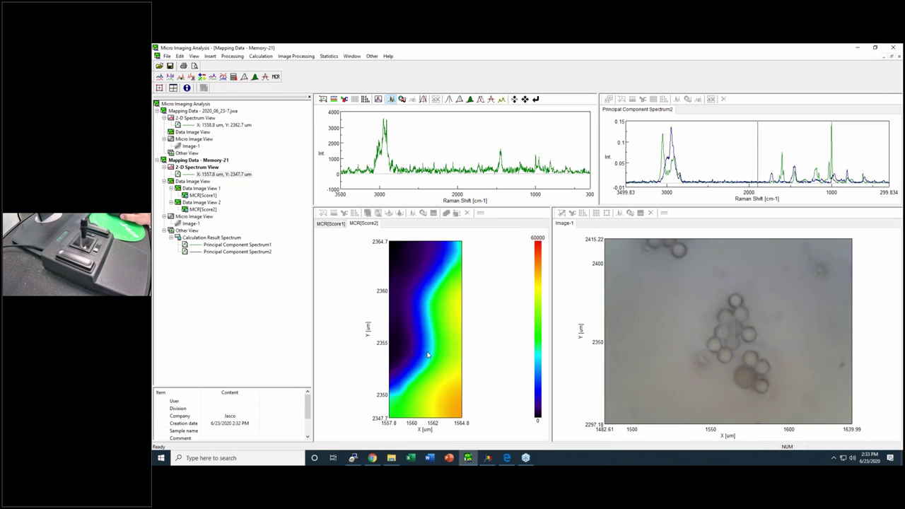
# - Combine the MCR[Score1] and MCR[Score2] maps into one overlaid data image view
pyautogui.click(338, 224)
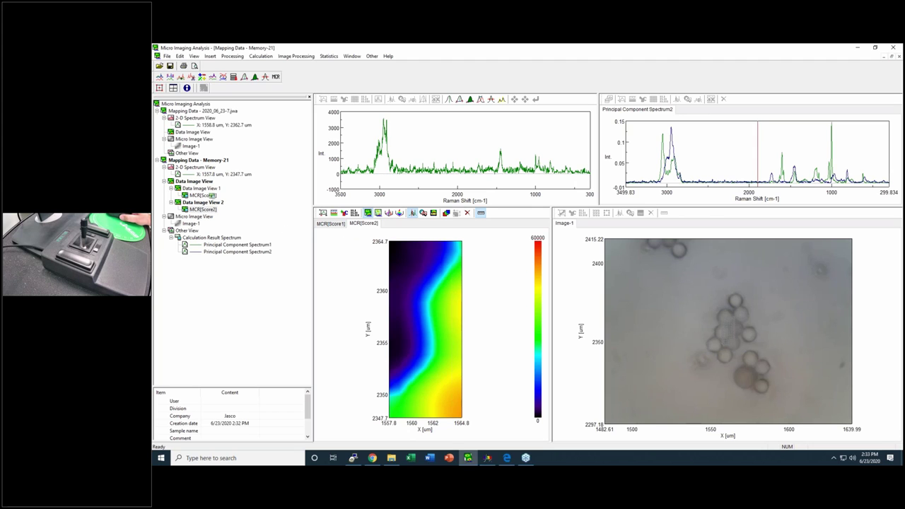
pyautogui.moveTo(206, 196); pyautogui.dragTo(250, 238)
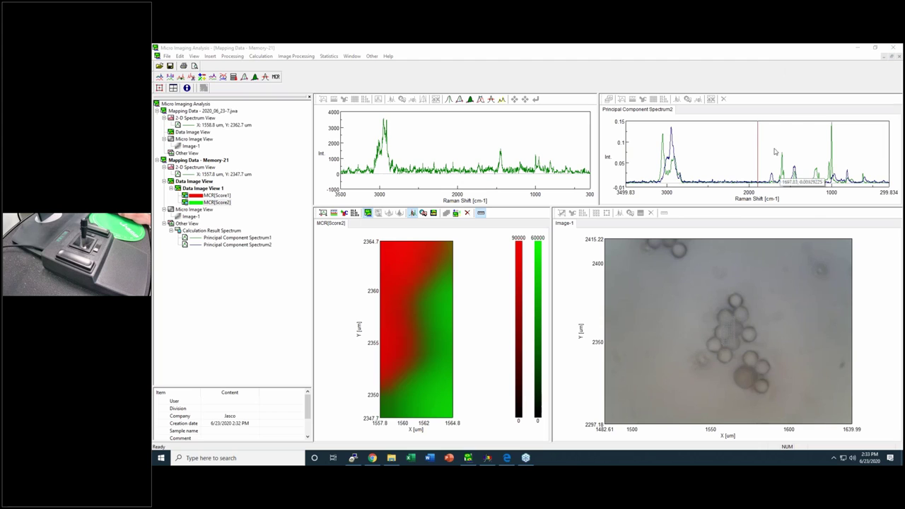
# - Offset the two principal component spectra from each other with an offset interval of 0.3
pyautogui.click(741, 133)
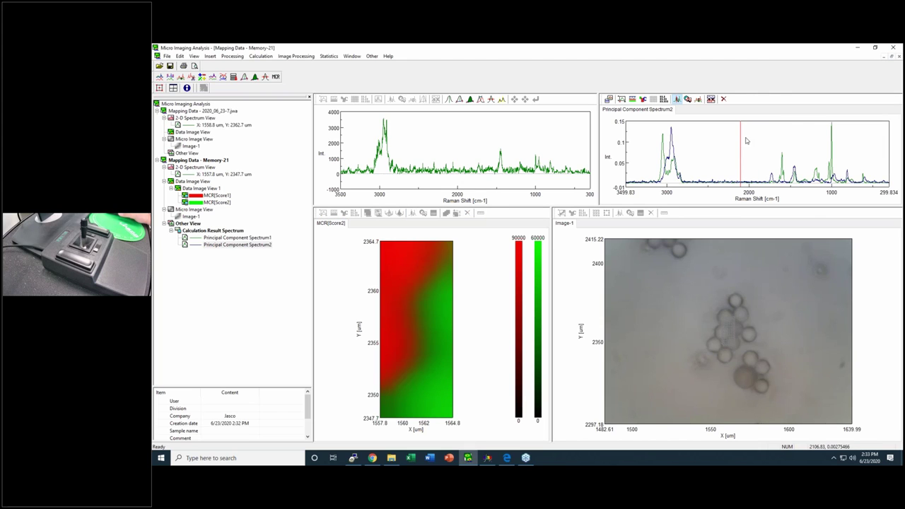
pyautogui.click(699, 99)
pyautogui.click(709, 142)
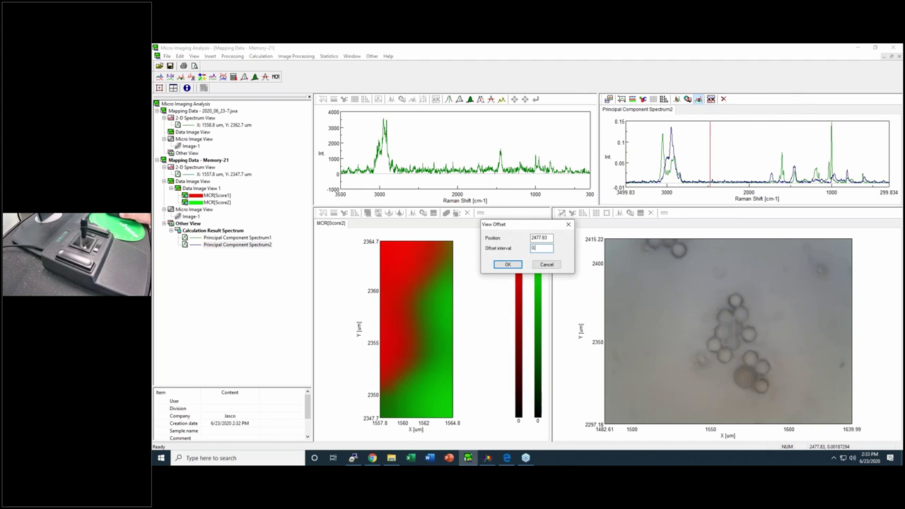
pyautogui.write('.3')
pyautogui.click(520, 266)
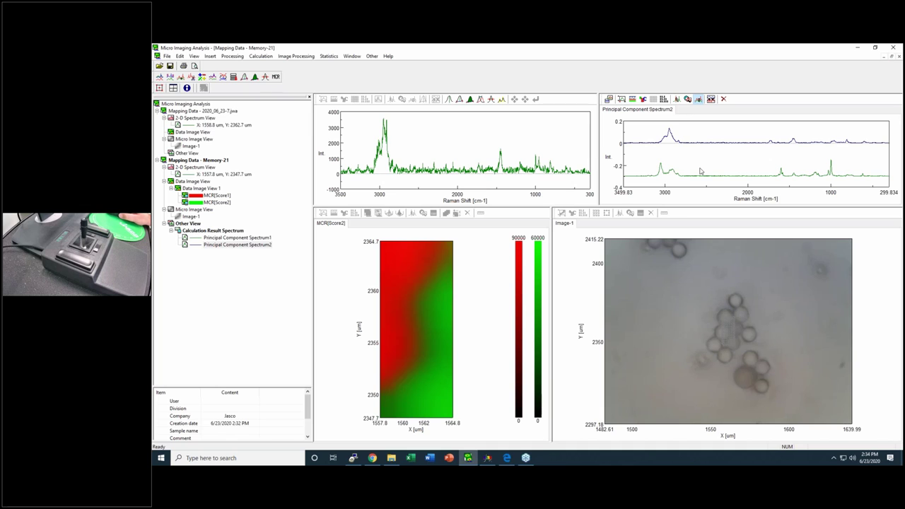
# - Overlay the micro image Image-1 on the combined score map with 27% transparency
pyautogui.rightClick(498, 241)
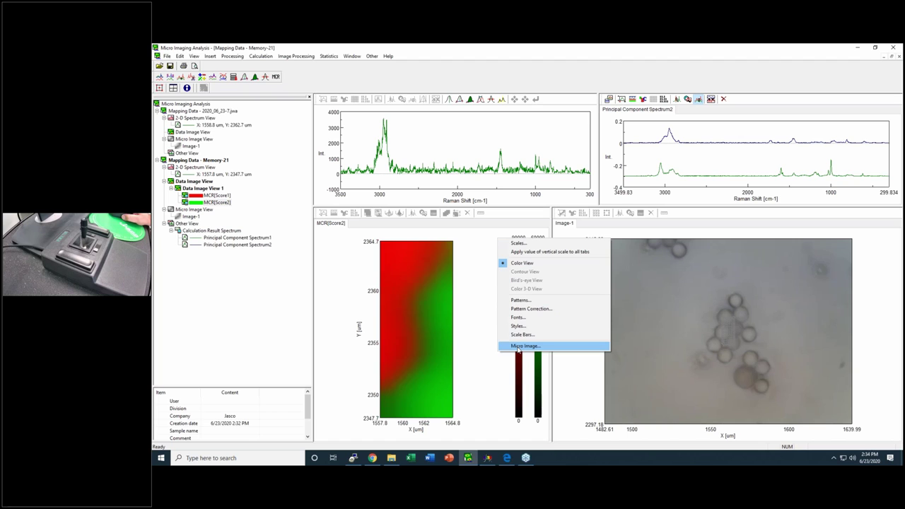
pyautogui.click(518, 346)
pyautogui.moveTo(537, 169); pyautogui.dragTo(646, 70)
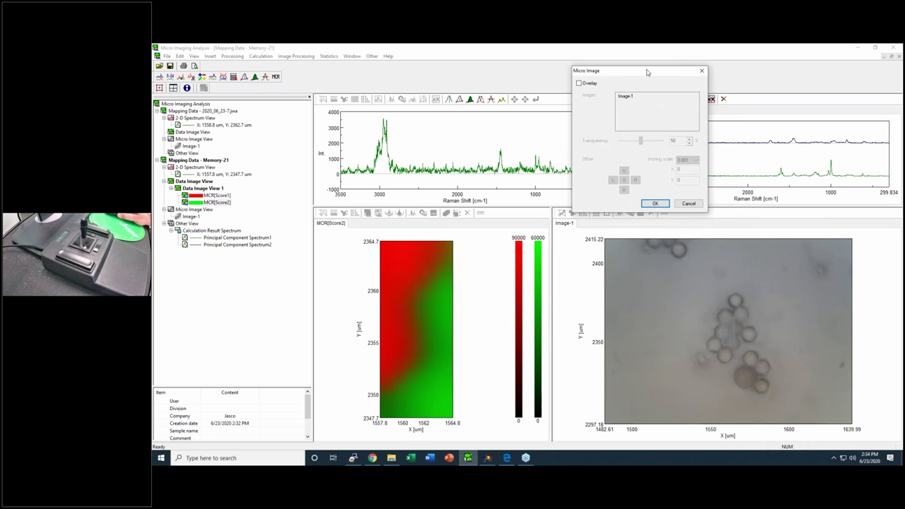
pyautogui.click(579, 83)
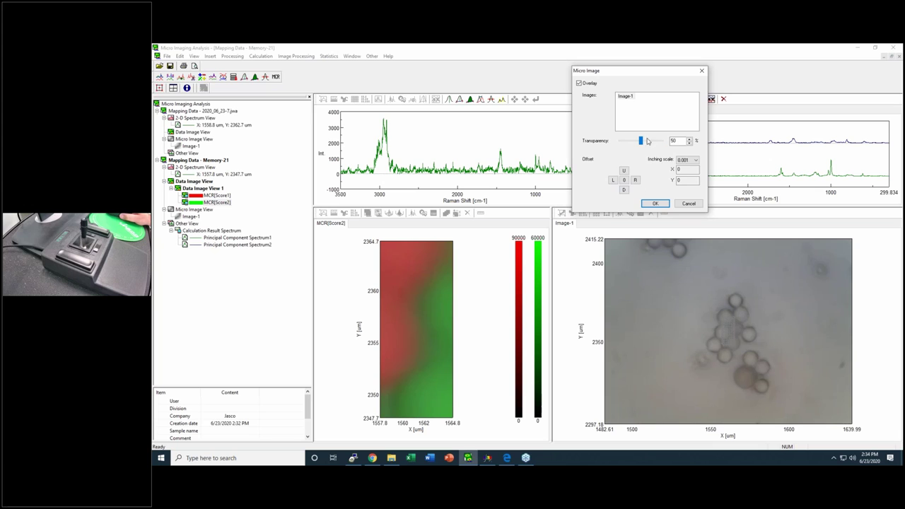
pyautogui.moveTo(641, 140); pyautogui.dragTo(632, 140)
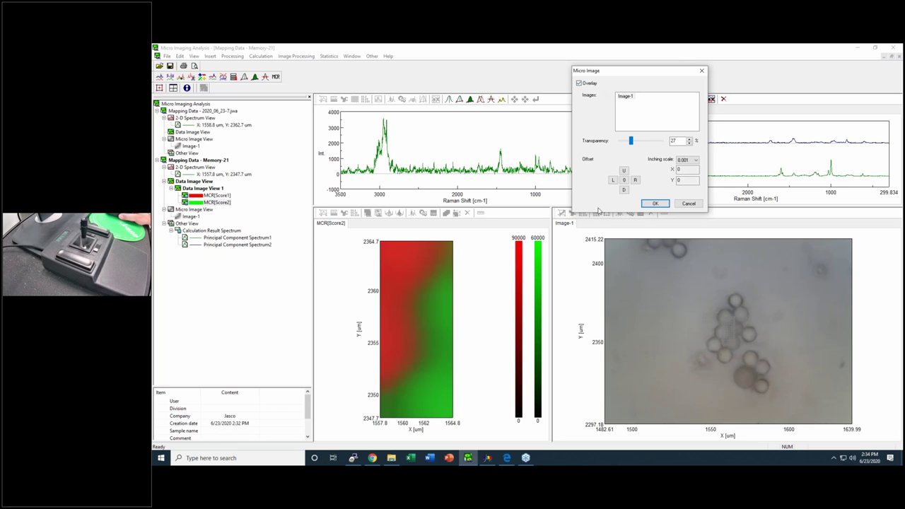
pyautogui.click(651, 204)
# - Fit the color map's x- and y-axis scales to the size of the micro image
pyautogui.rightClick(501, 240)
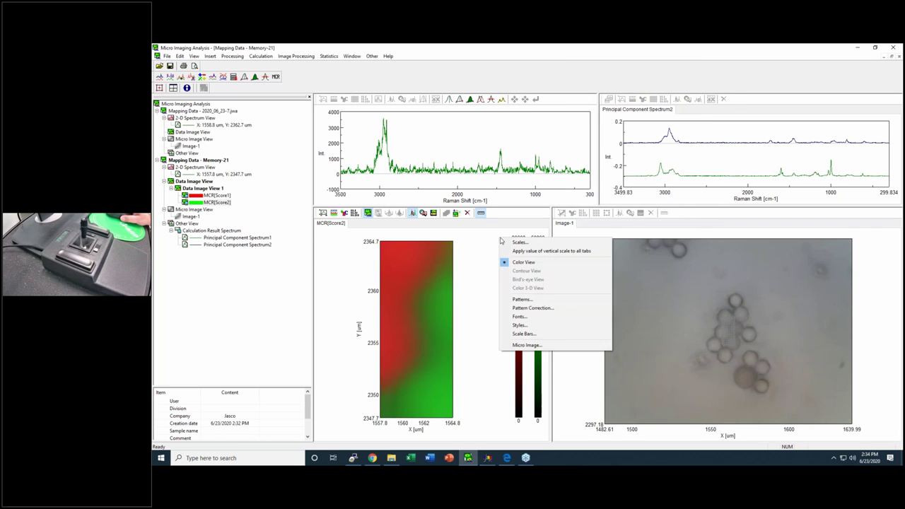
pyautogui.click(511, 242)
pyautogui.moveTo(566, 109); pyautogui.dragTo(728, 76)
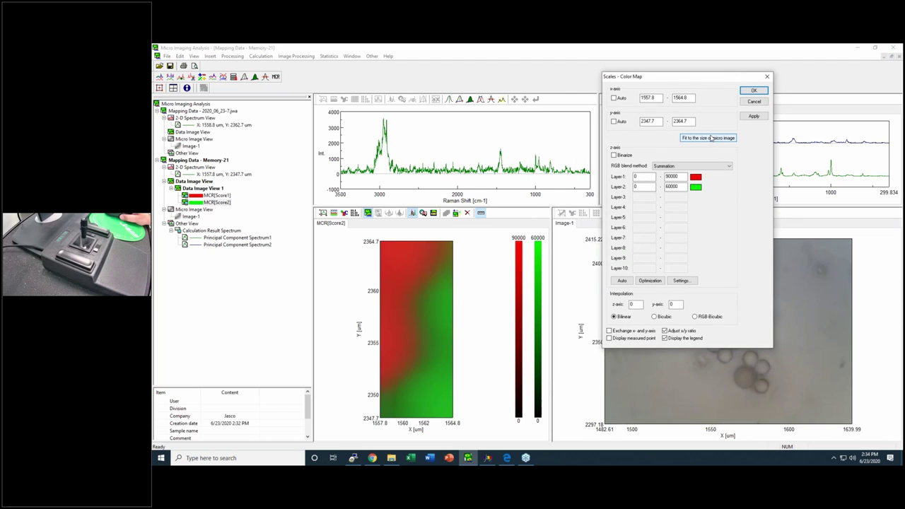
pyautogui.click(711, 138)
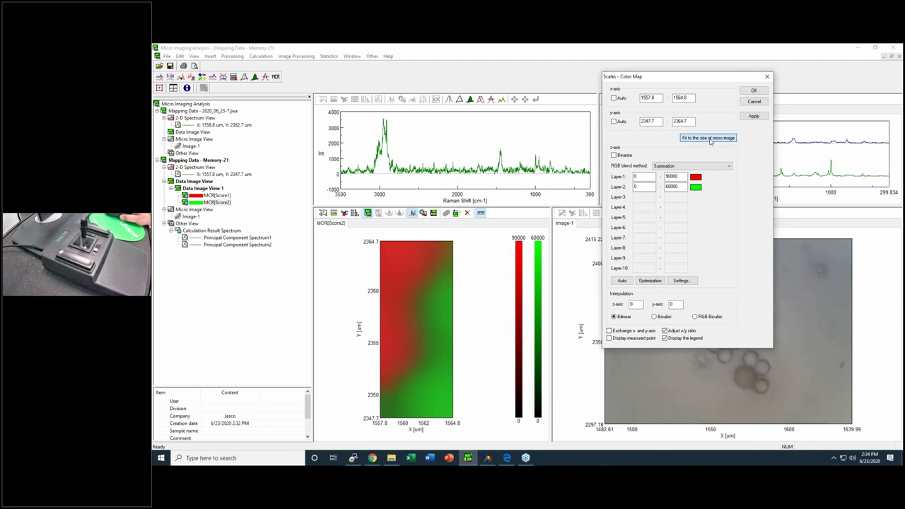
pyautogui.click(753, 90)
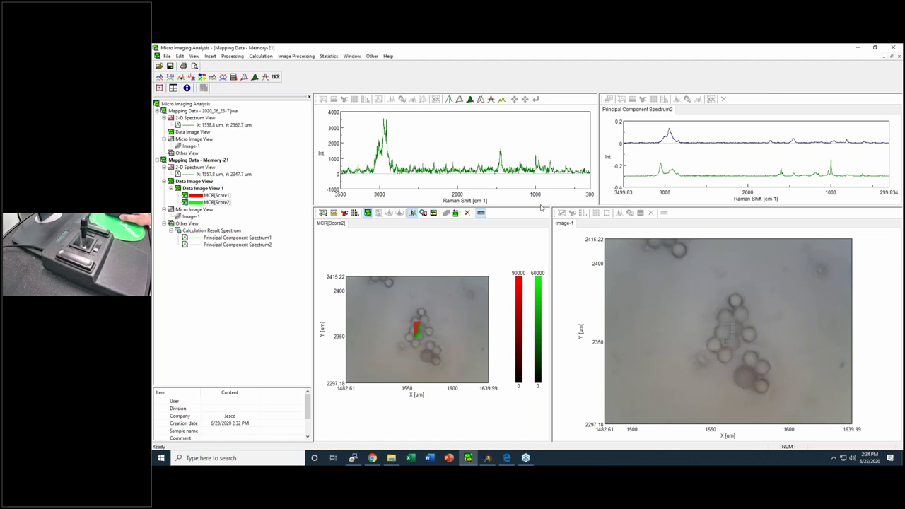
# - Enlarge the color map pane and zoom in on the red and green mapped area between the beads
pyautogui.moveTo(541, 210); pyautogui.dragTo(543, 146)
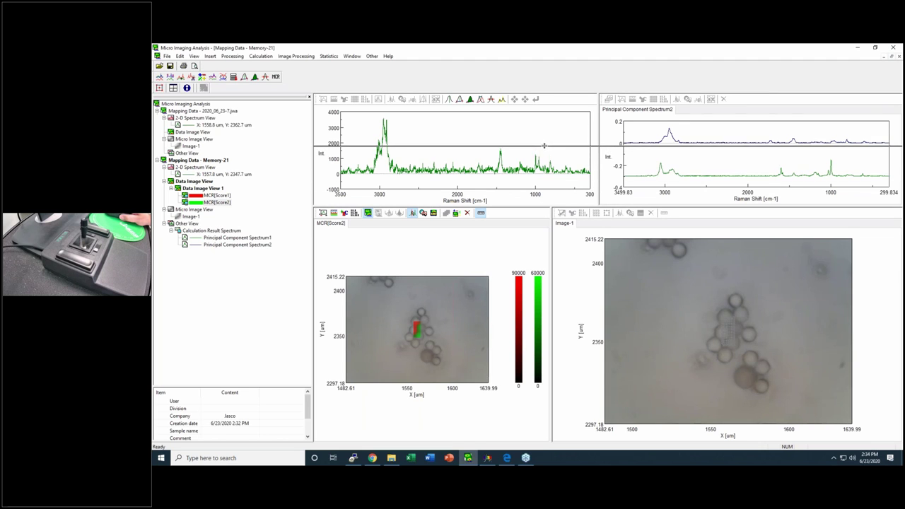
pyautogui.moveTo(550, 179); pyautogui.dragTo(569, 179)
pyautogui.click(424, 153)
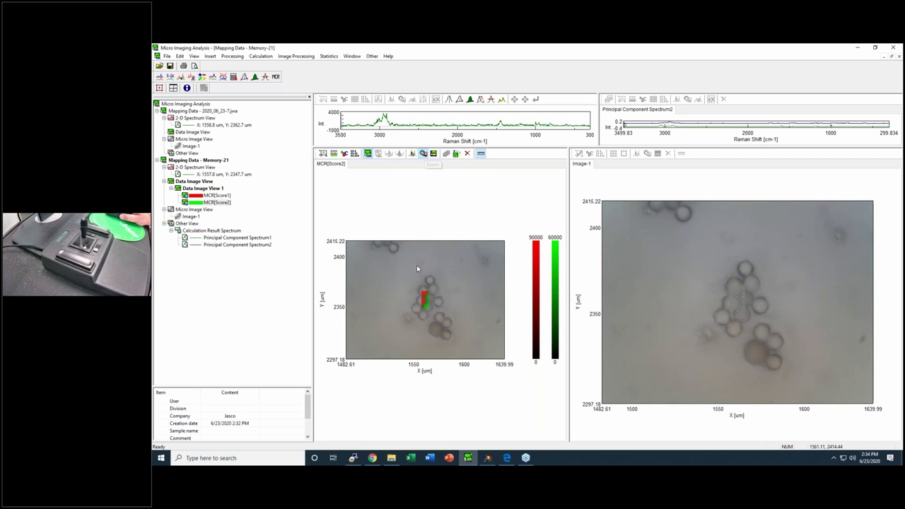
pyautogui.moveTo(411, 278); pyautogui.dragTo(440, 319)
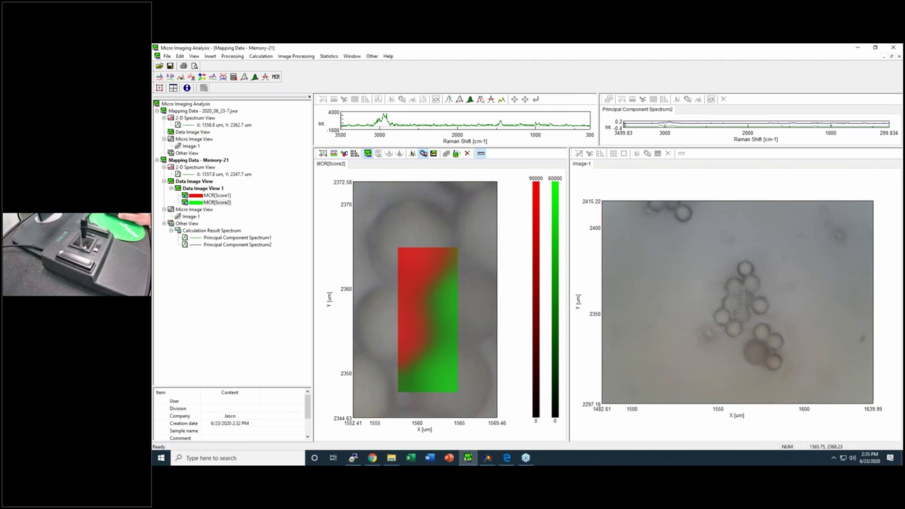
pyautogui.click(413, 154)
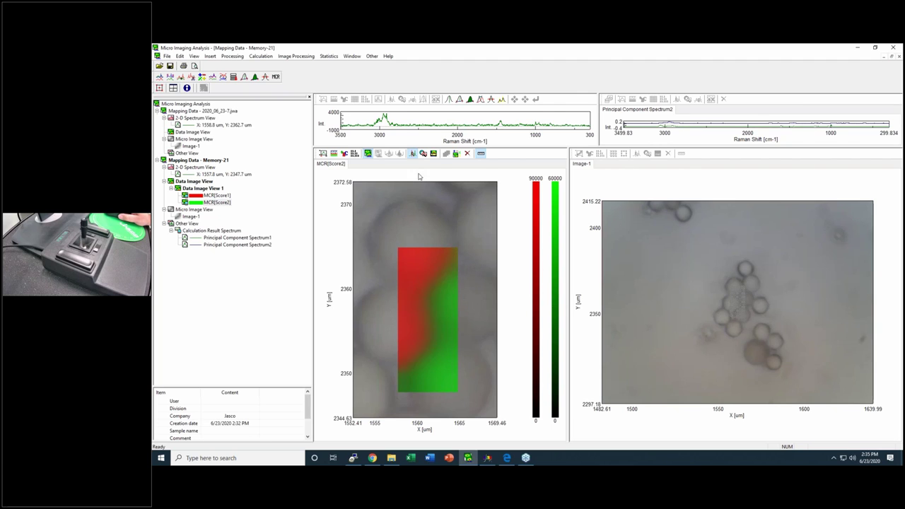
# - Inspect a point spectrum from the green region of the map, close it and make the spectrum panes taller again
pyautogui.click(445, 385)
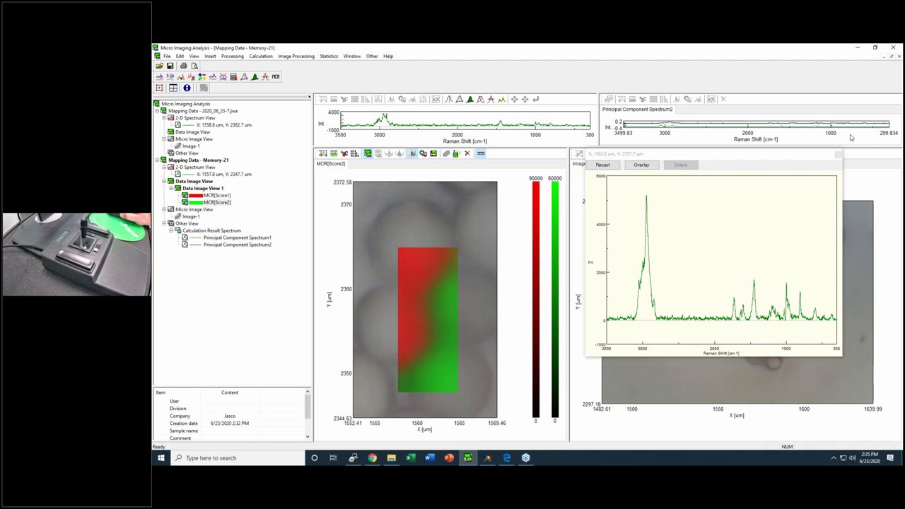
pyautogui.click(839, 154)
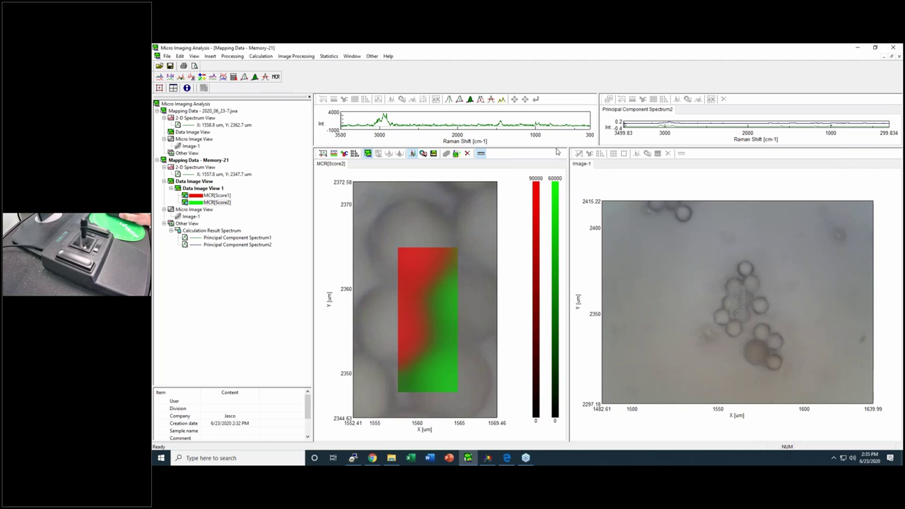
pyautogui.moveTo(557, 150); pyautogui.dragTo(557, 188)
pyautogui.moveTo(570, 217); pyautogui.dragTo(599, 220)
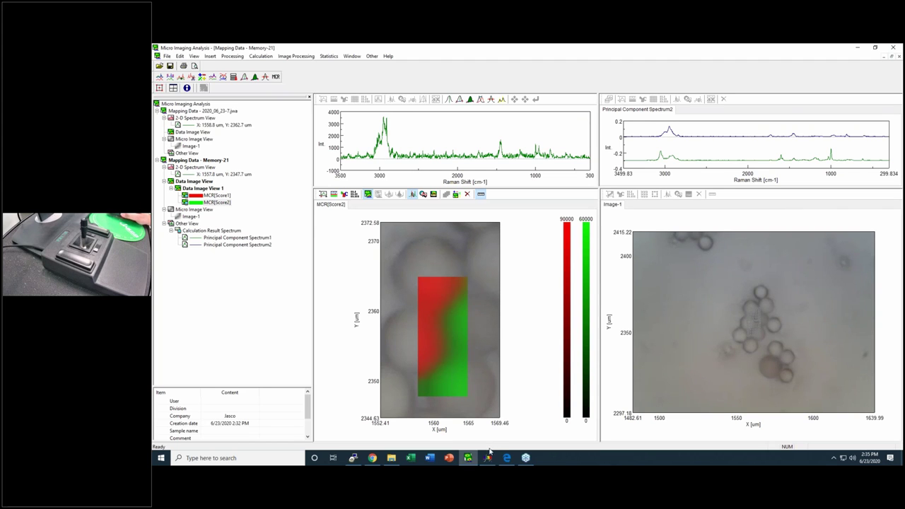
# - Switch to Micro Imaging Measurement, show the Standard preview and delete the S1 measurement area from the list
pyautogui.moveTo(491, 460)
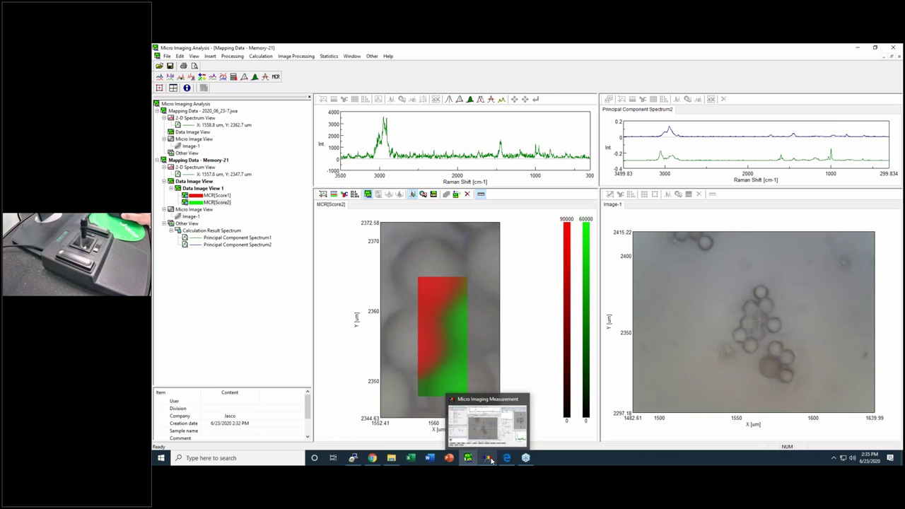
pyautogui.click(490, 460)
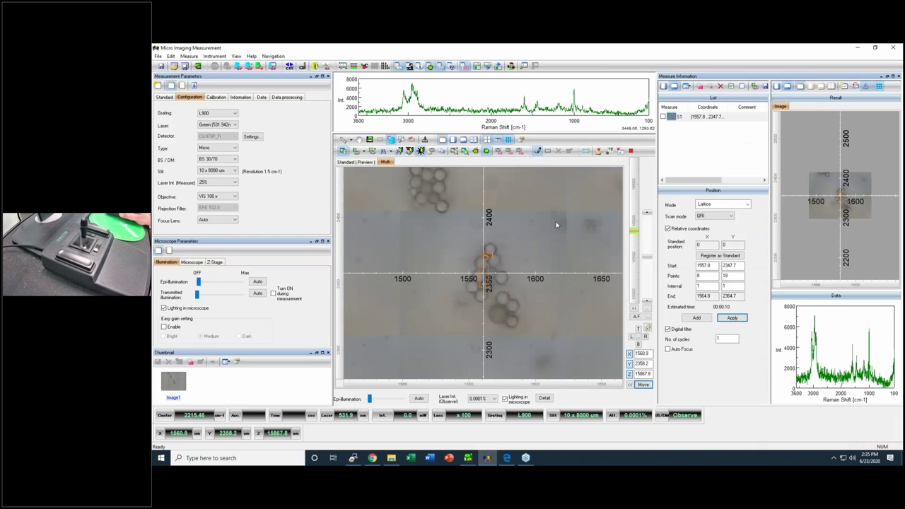
pyautogui.click(359, 163)
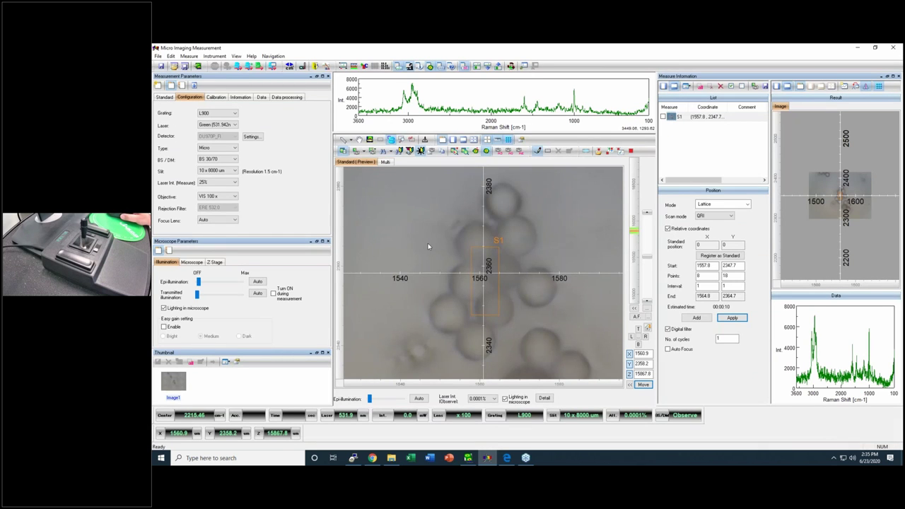
pyautogui.click(665, 116)
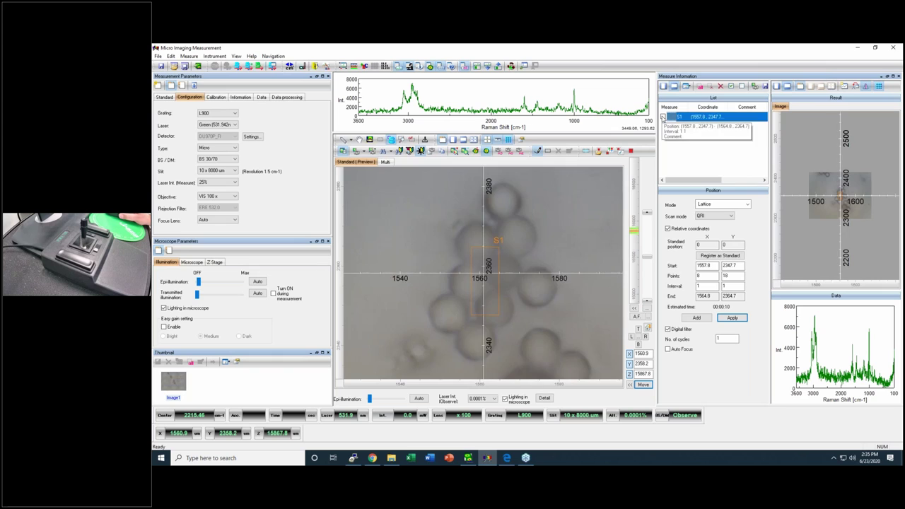
pyautogui.click(721, 86)
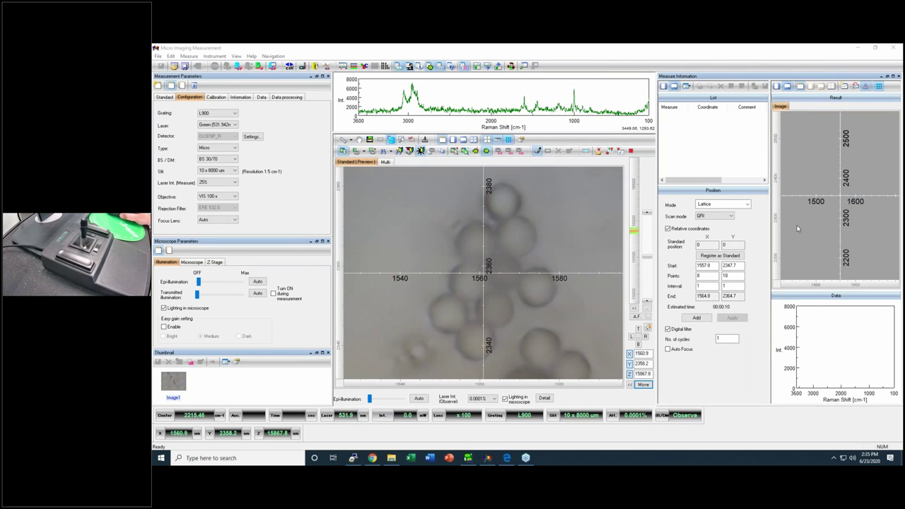
pyautogui.click(541, 214)
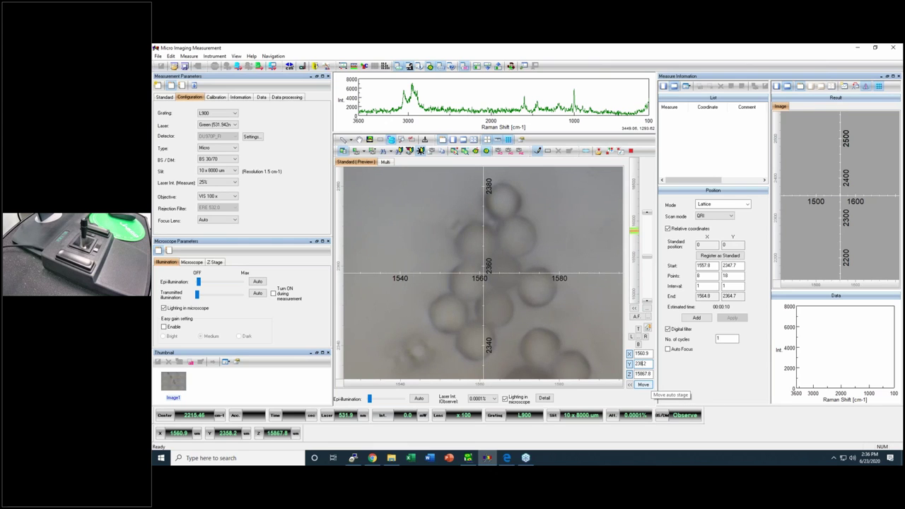
# - Move the stage to the area with isolated particles and open the advanced sample search for that view
pyautogui.click(644, 386)
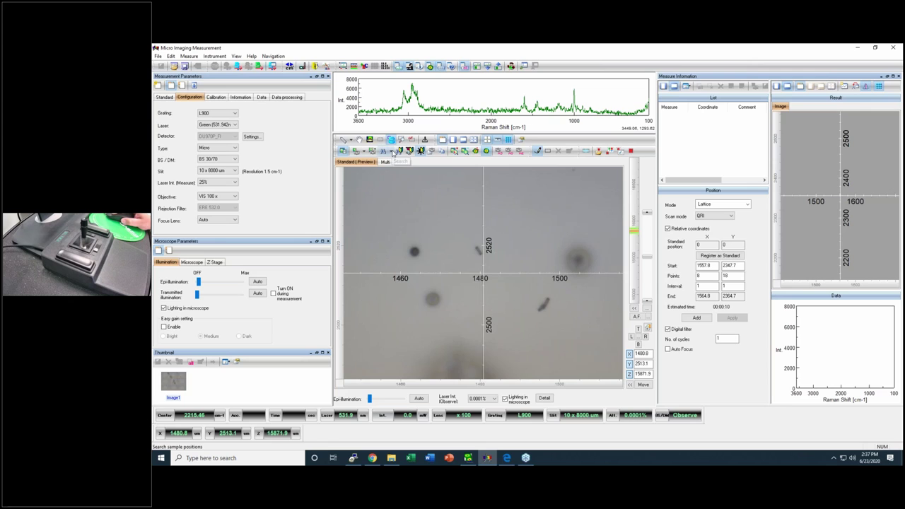
pyautogui.click(392, 153)
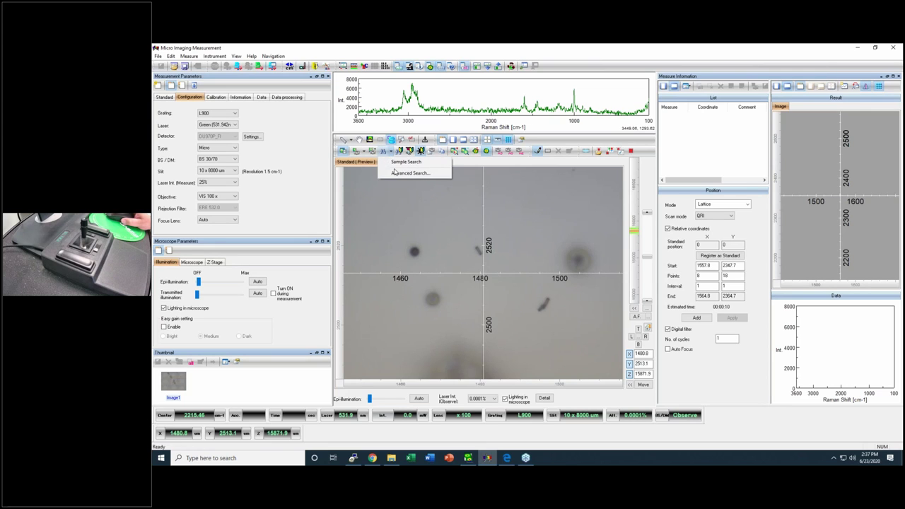
pyautogui.click(401, 173)
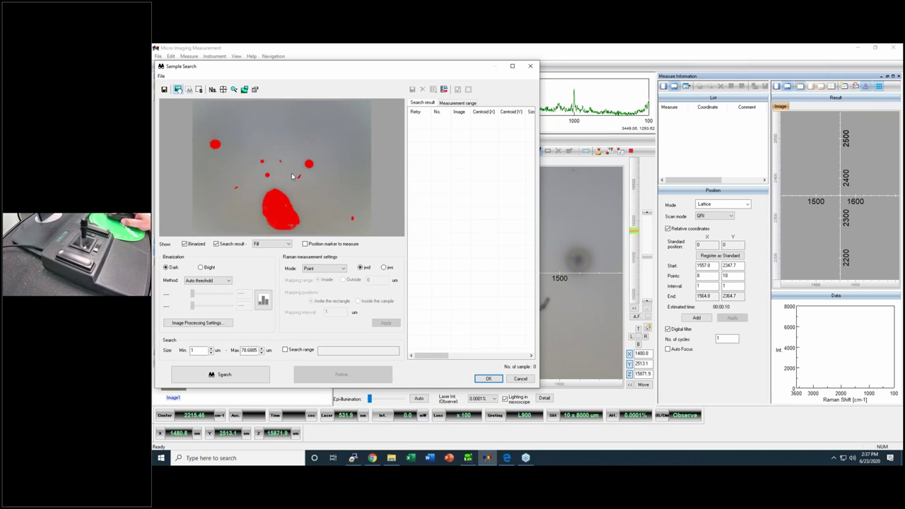
# - Inspect the image's brightness histogram, close it and search for dark samples with the auto threshold method
pyautogui.click(263, 301)
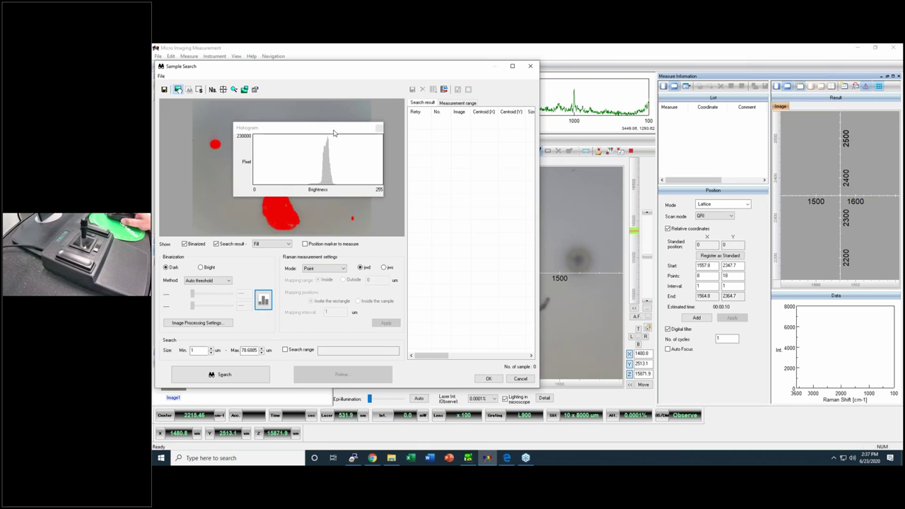
pyautogui.moveTo(335, 133); pyautogui.dragTo(437, 148)
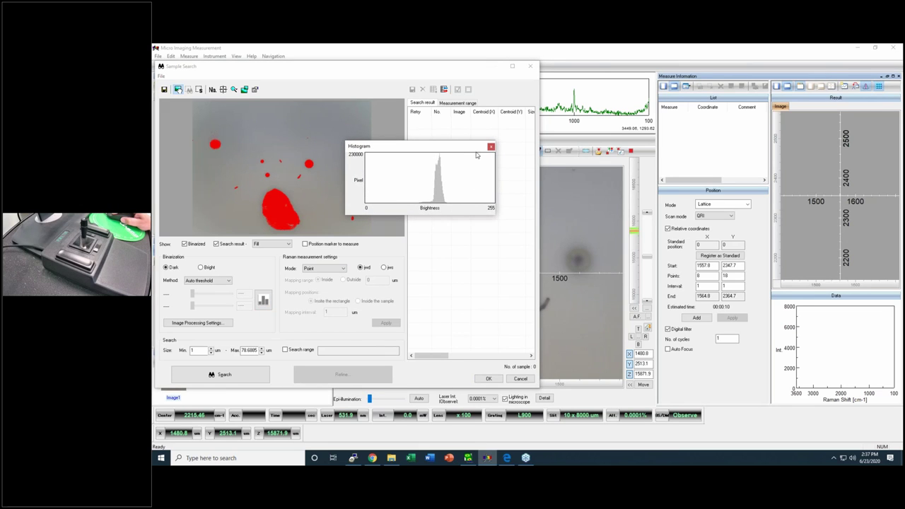
pyautogui.click(482, 144)
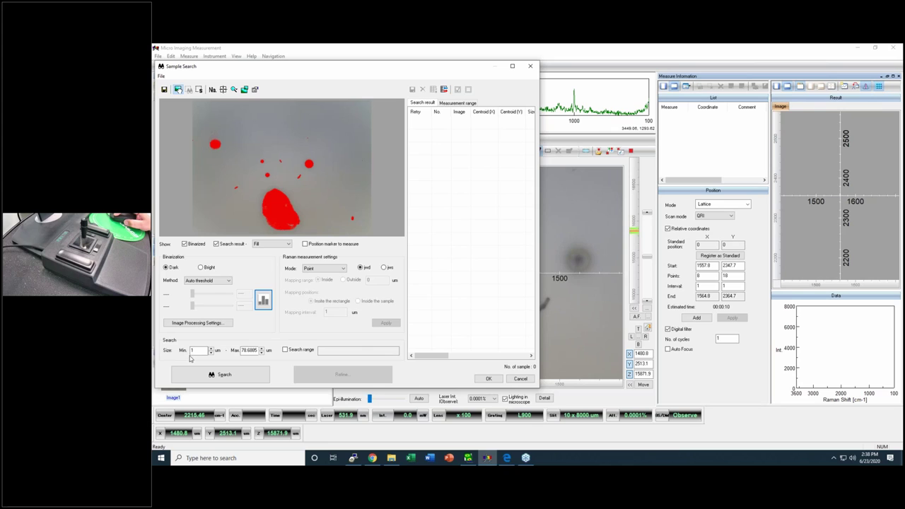
pyautogui.doubleClick(248, 354)
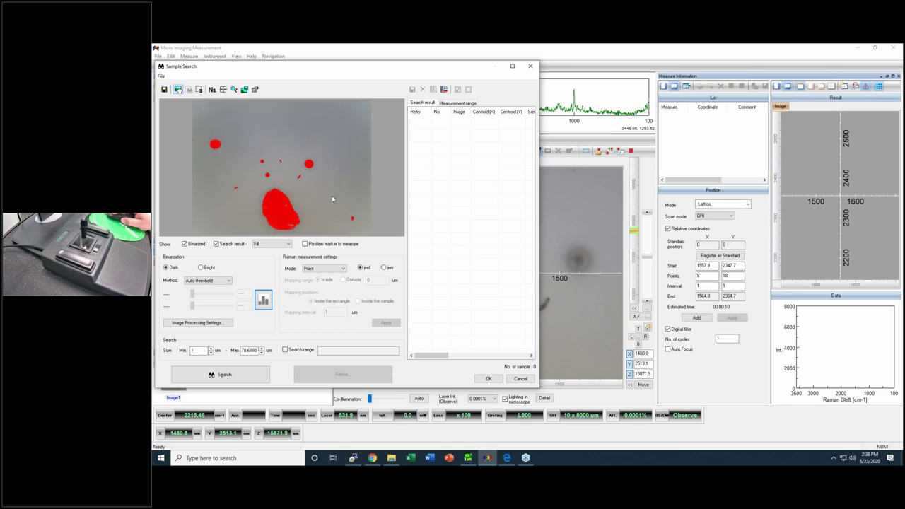
pyautogui.click(243, 376)
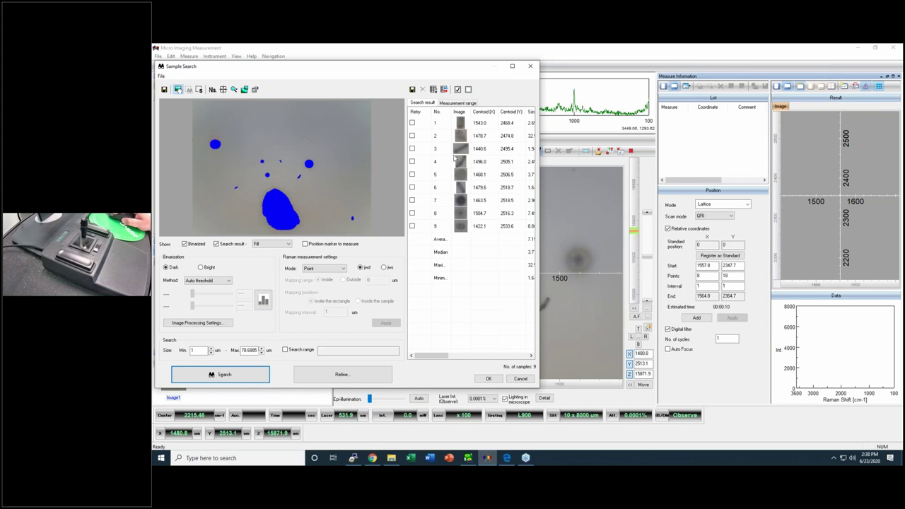
# - Remove the small particles at centroids 1543.0, 2468.4 and 1440.6, 2495.4 from the search results
pyautogui.click(448, 125)
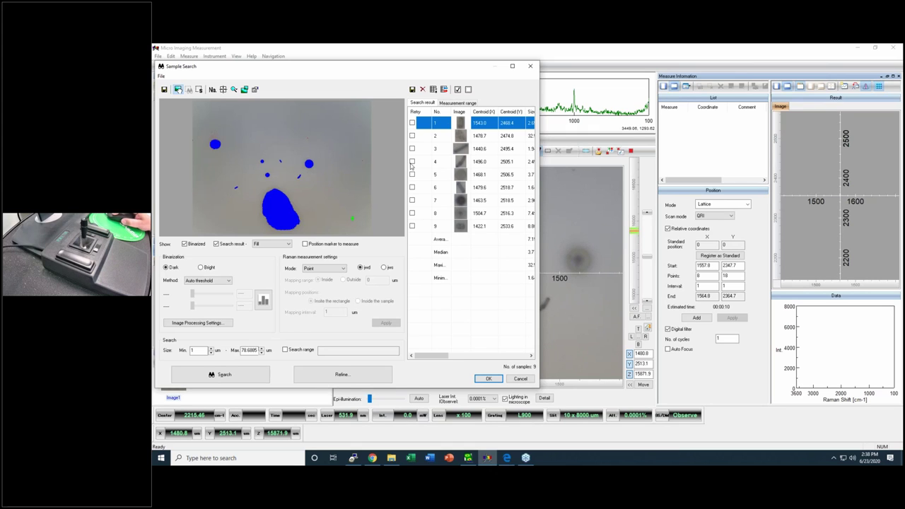
pyautogui.click(411, 123)
pyautogui.click(422, 89)
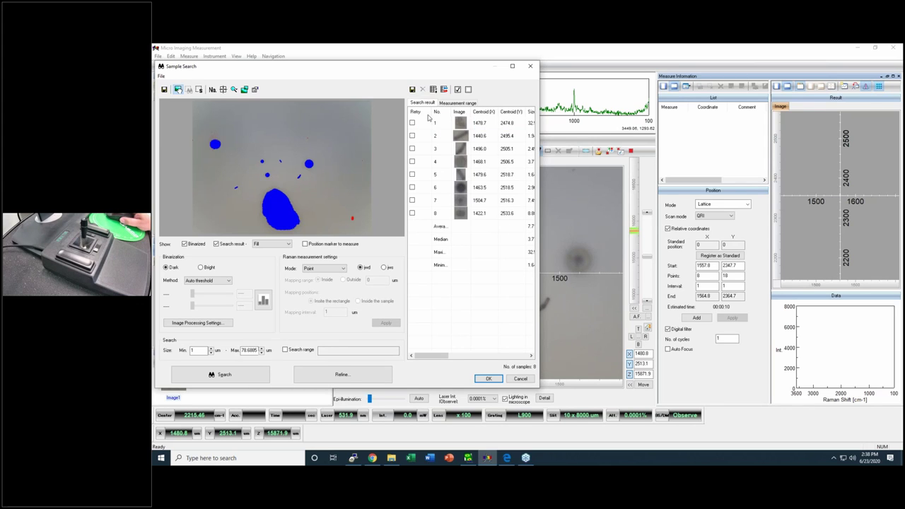
pyautogui.click(456, 136)
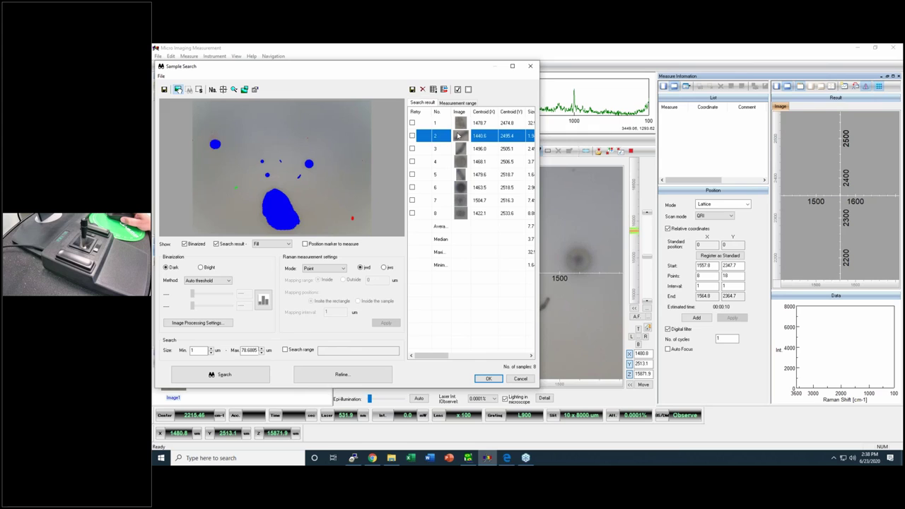
pyautogui.click(412, 136)
pyautogui.click(423, 91)
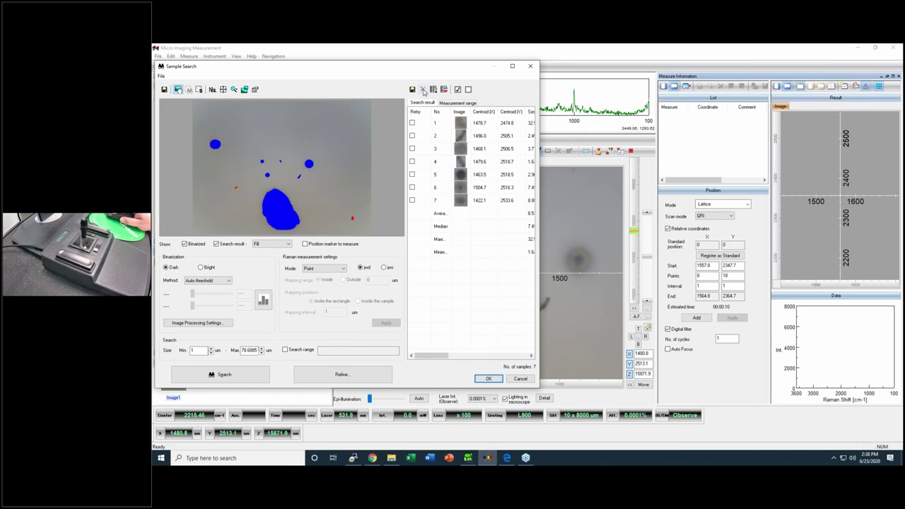
# - Locate the last listed particles in the image and remove the one at centroid 1422.1, 2533.6 from the results
pyautogui.click(454, 175)
pyautogui.click(456, 190)
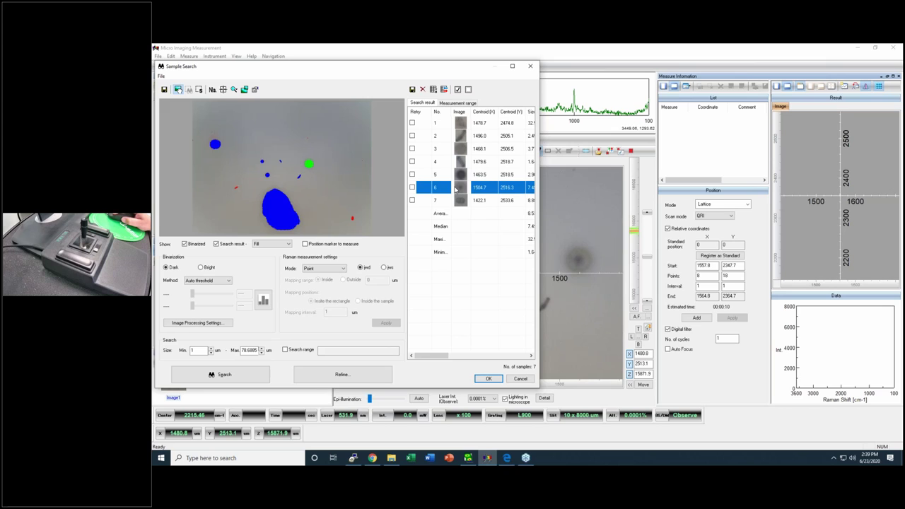
pyautogui.click(468, 202)
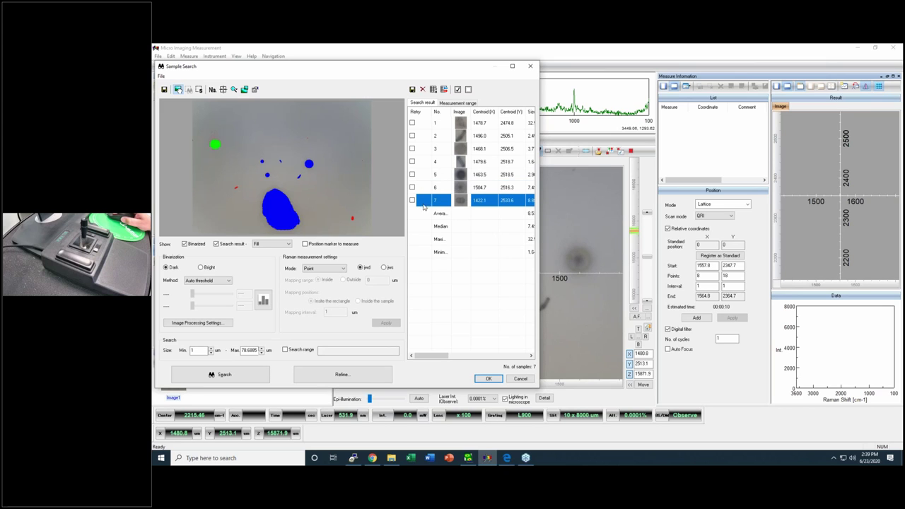
pyautogui.click(412, 200)
pyautogui.click(423, 90)
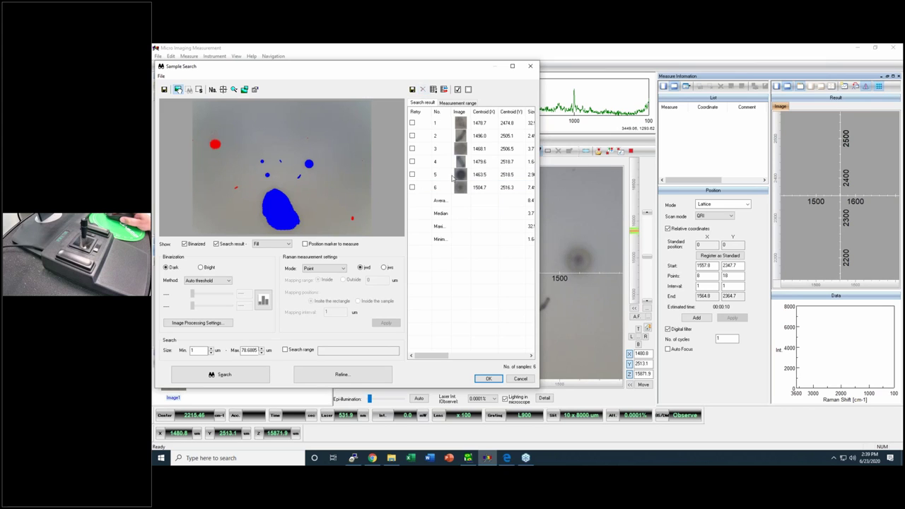
# - Step through the remaining particles in the image and remove the large one at centroid 1478.7, 2474.8 from the results
pyautogui.click(458, 177)
pyautogui.click(461, 162)
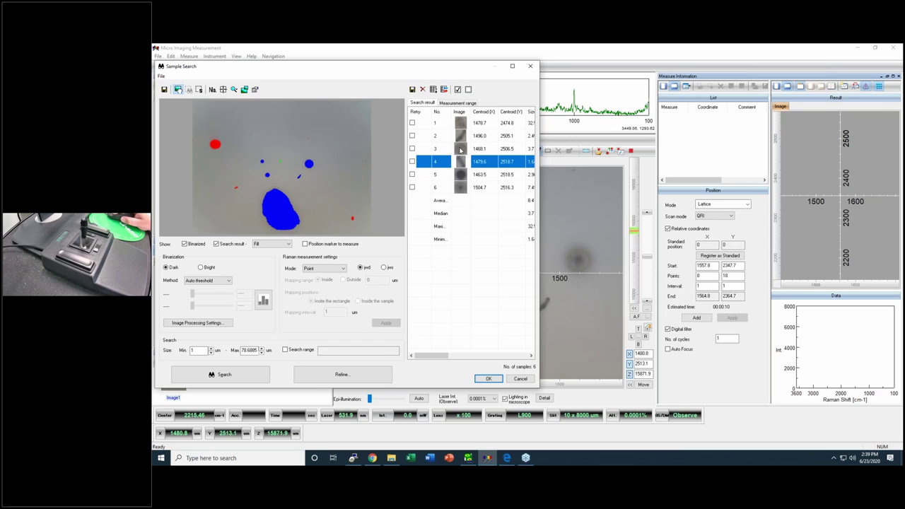
pyautogui.click(460, 149)
pyautogui.click(461, 137)
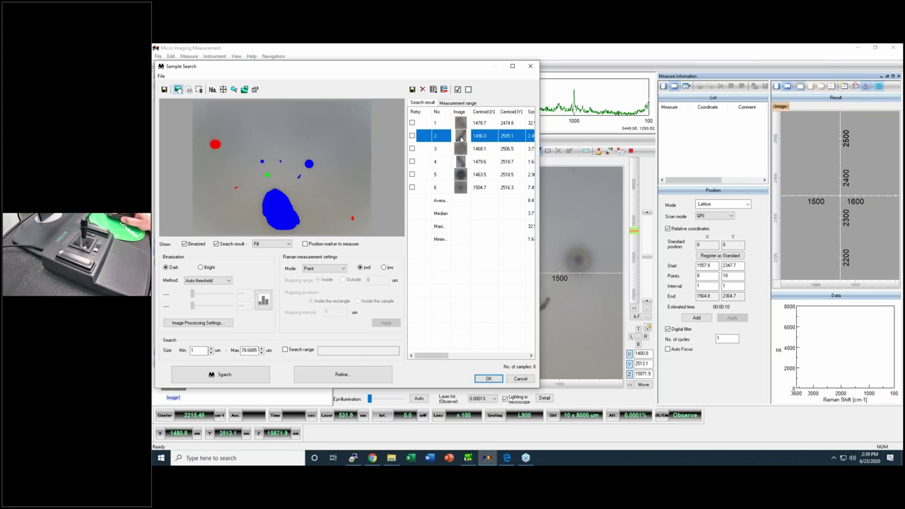
pyautogui.click(460, 125)
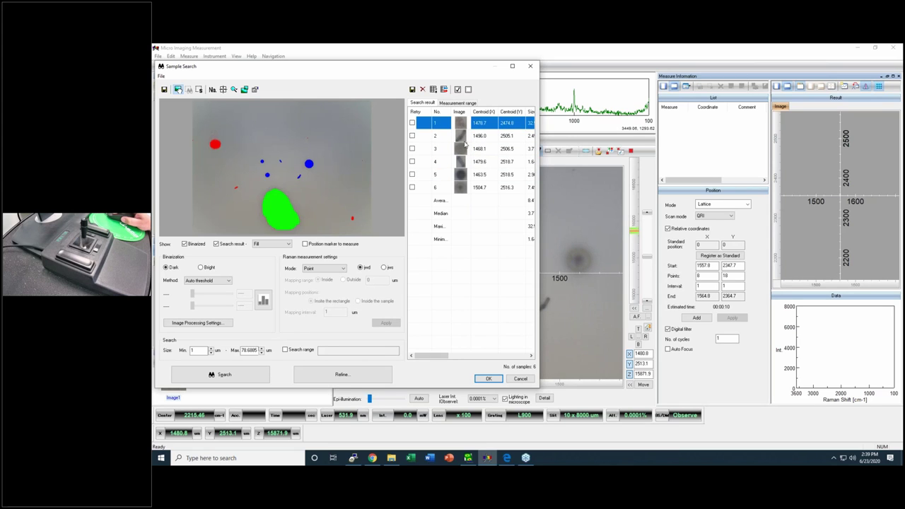
pyautogui.click(413, 124)
pyautogui.click(422, 90)
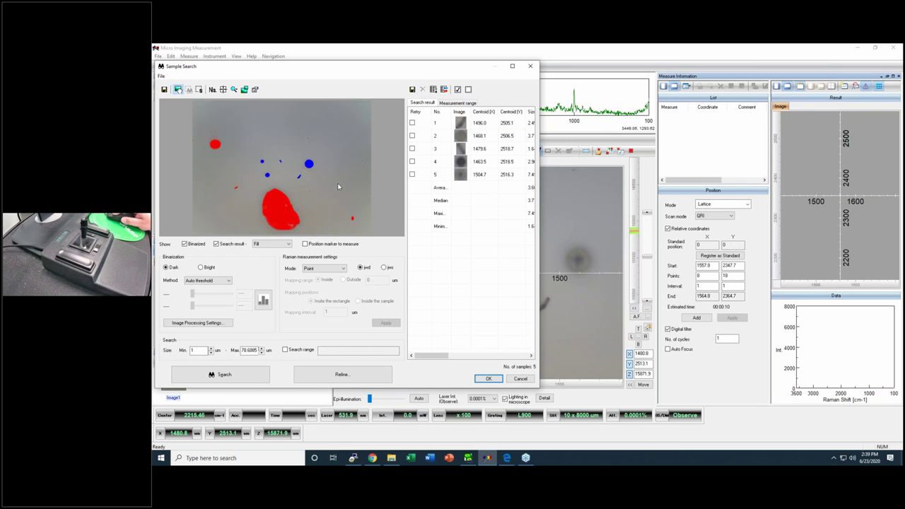
# - Examine the Refine criteria for size, shape and color beside the sample image, and close them with no filter enabled
pyautogui.click(362, 379)
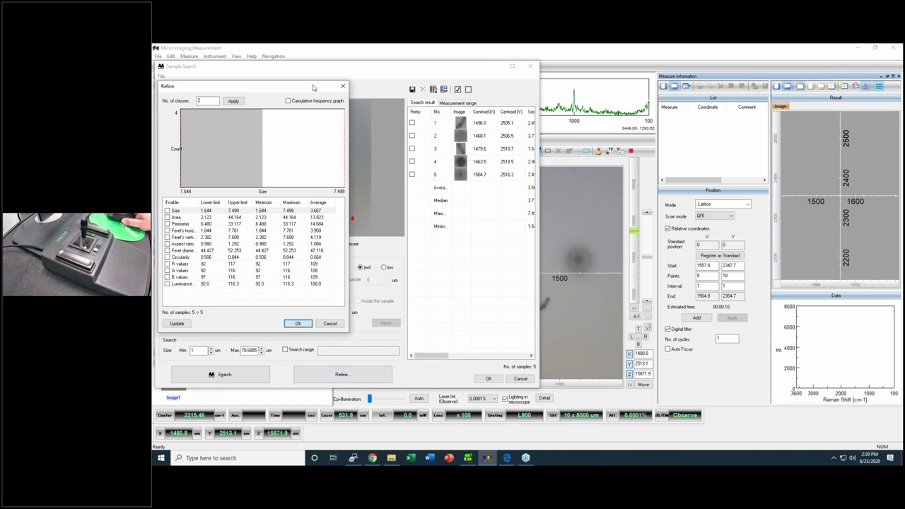
pyautogui.moveTo(296, 89); pyautogui.dragTo(362, 70)
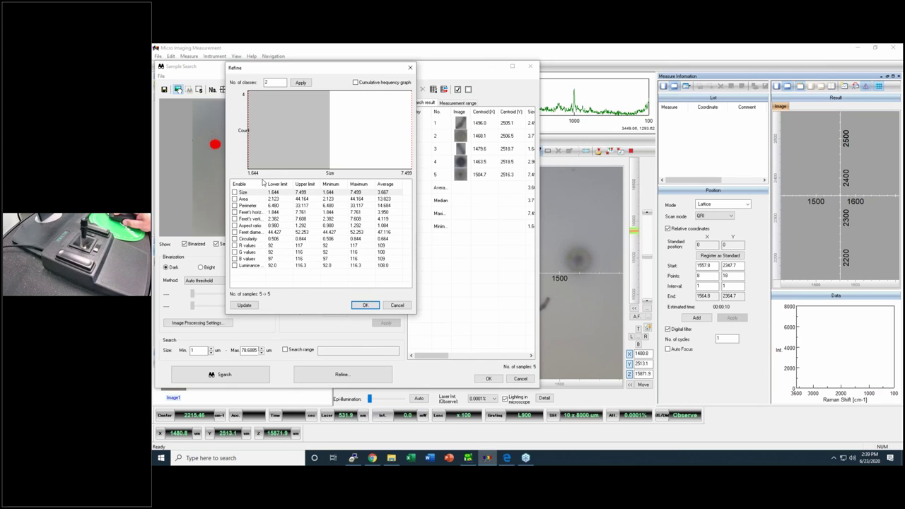
pyautogui.moveTo(263, 183); pyautogui.dragTo(294, 183)
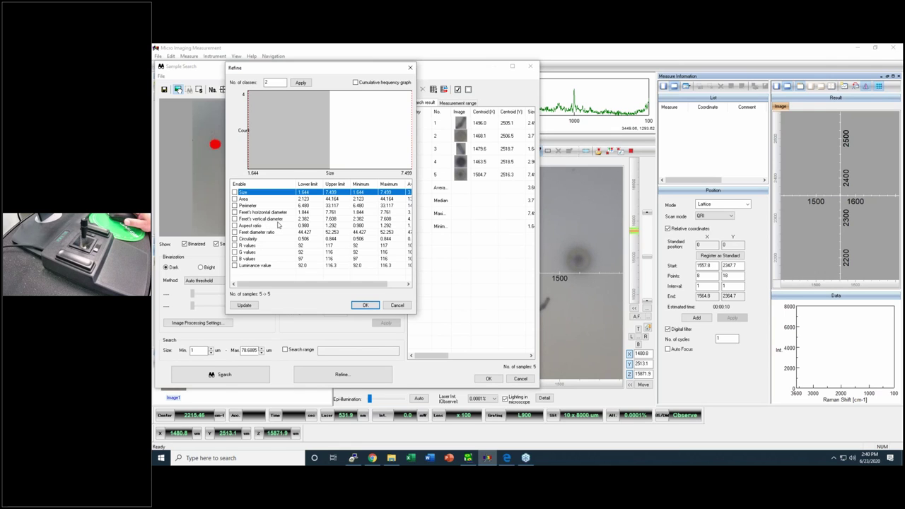
pyautogui.moveTo(345, 68); pyautogui.dragTo(421, 66)
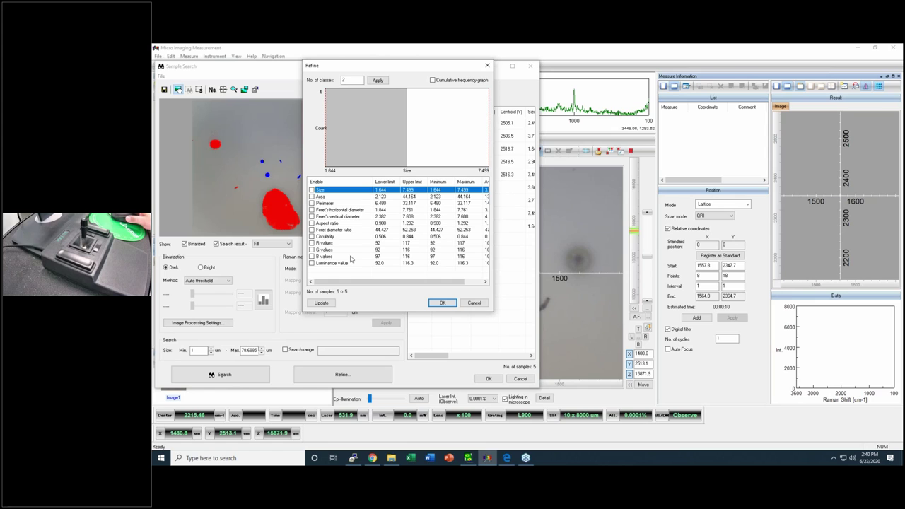
pyautogui.click(441, 303)
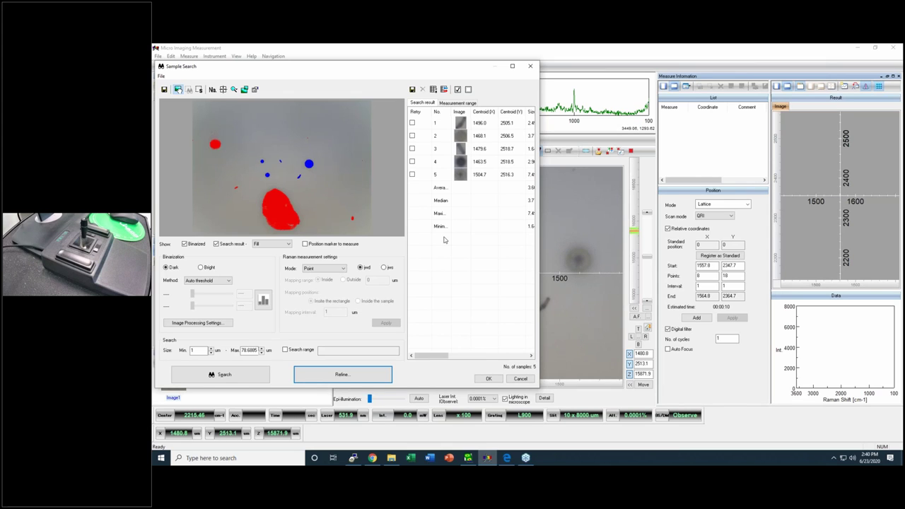
# - Accept the found particles as measurement points and load the parameter file Advanced search.stdpar
pyautogui.click(490, 379)
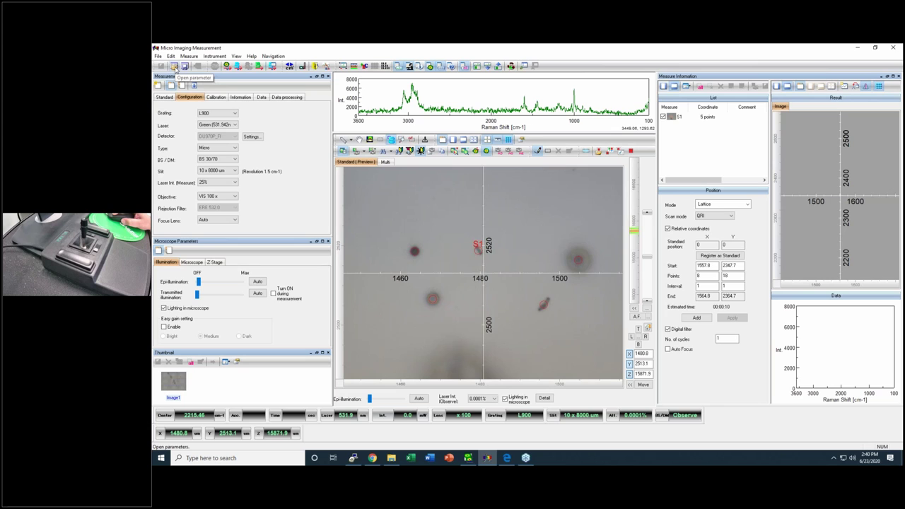
pyautogui.click(174, 68)
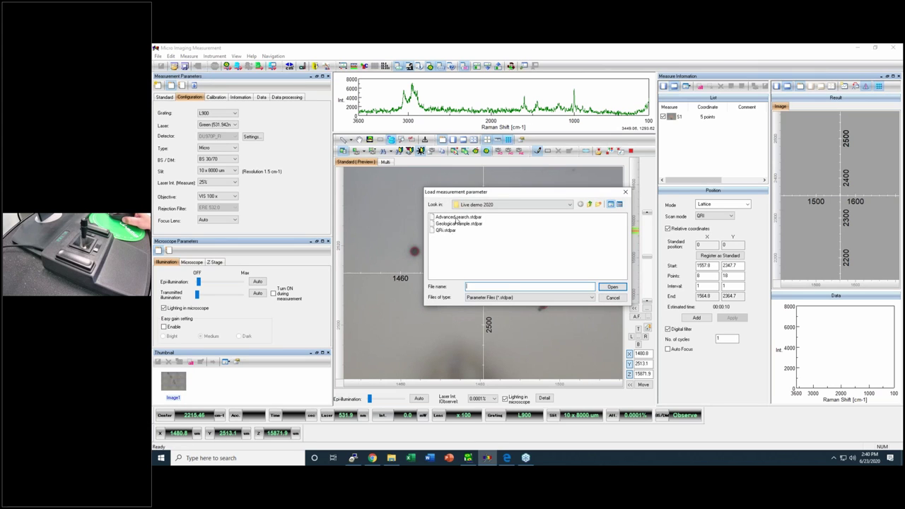
pyautogui.click(457, 217)
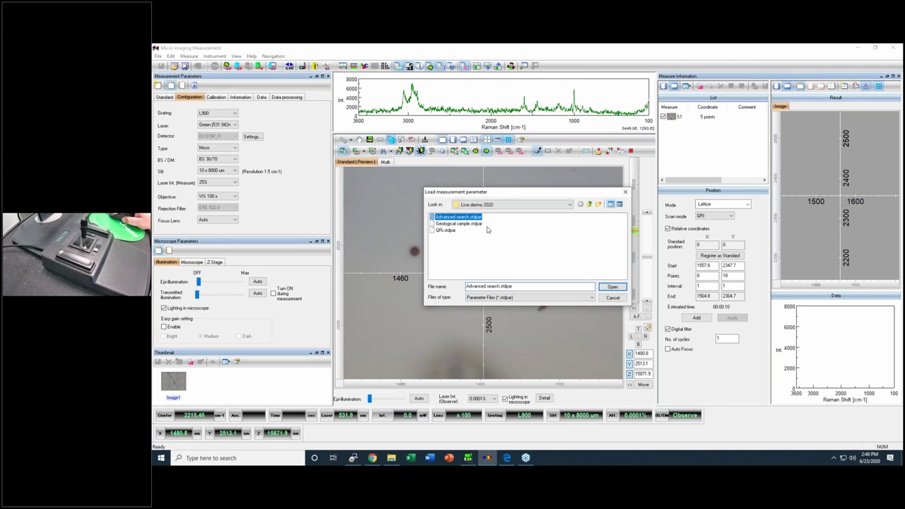
pyautogui.click(611, 287)
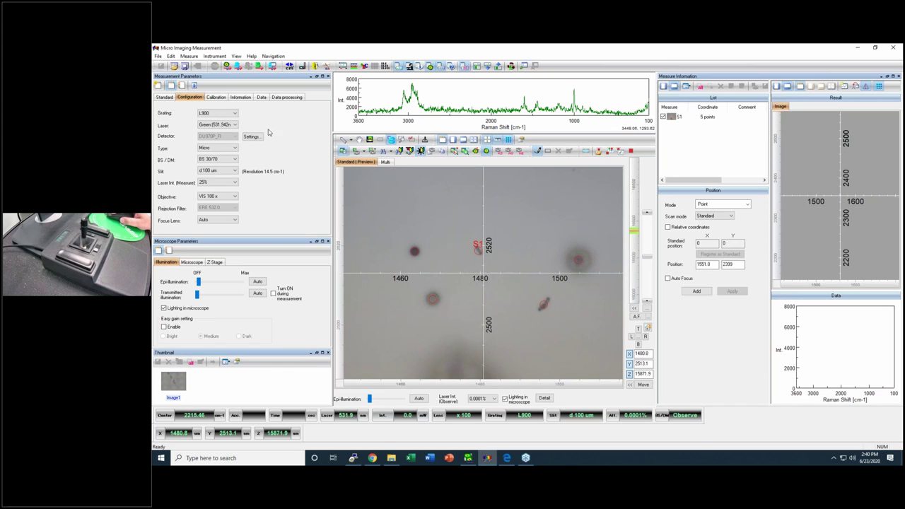
# - Check the exposure and slit settings in the measurement parameters and measure the S1 points
pyautogui.click(165, 98)
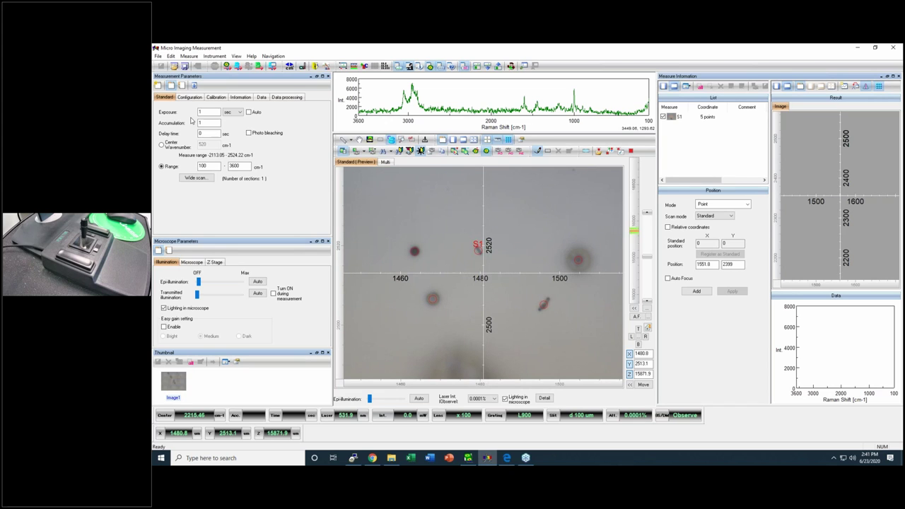
pyautogui.click(195, 99)
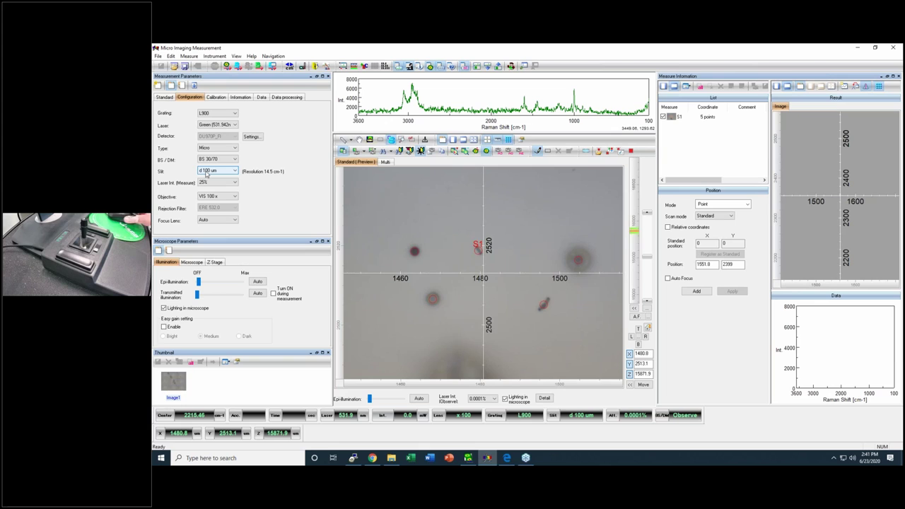
pyautogui.press('Tab')
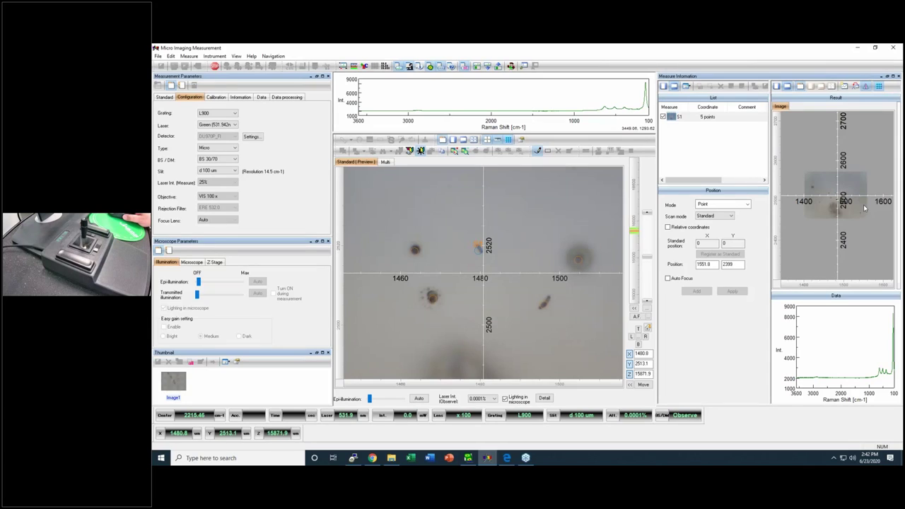
# - Begin a new monitor wavenumber for the measured S1 points, keeping Spectra Search as the method
pyautogui.click(845, 87)
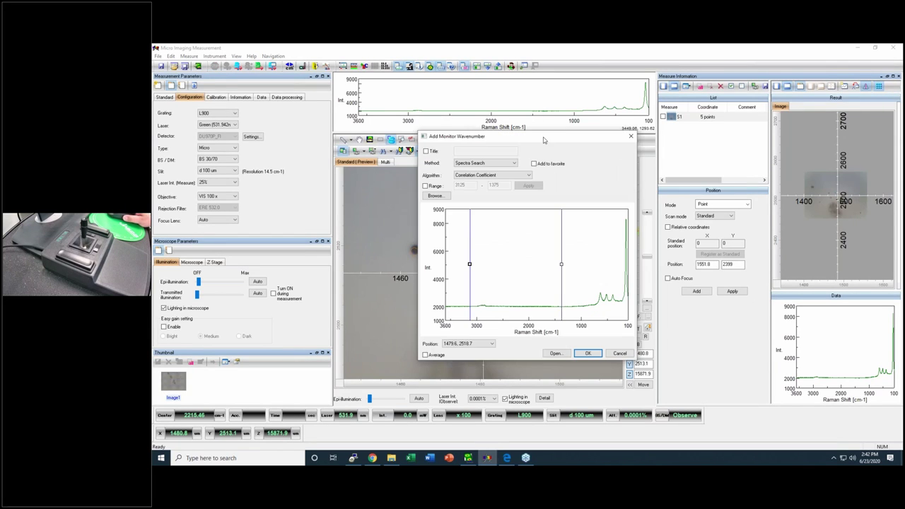
pyautogui.moveTo(465, 130); pyautogui.dragTo(618, 81)
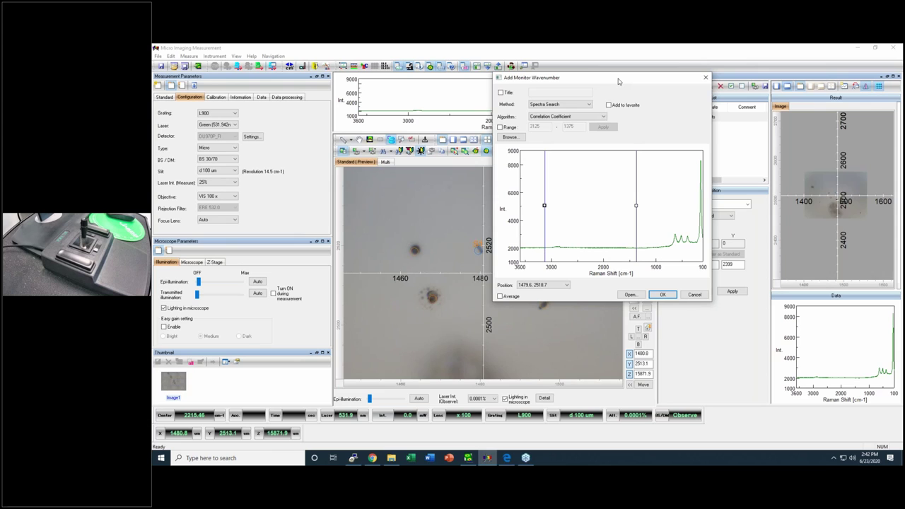
pyautogui.click(571, 106)
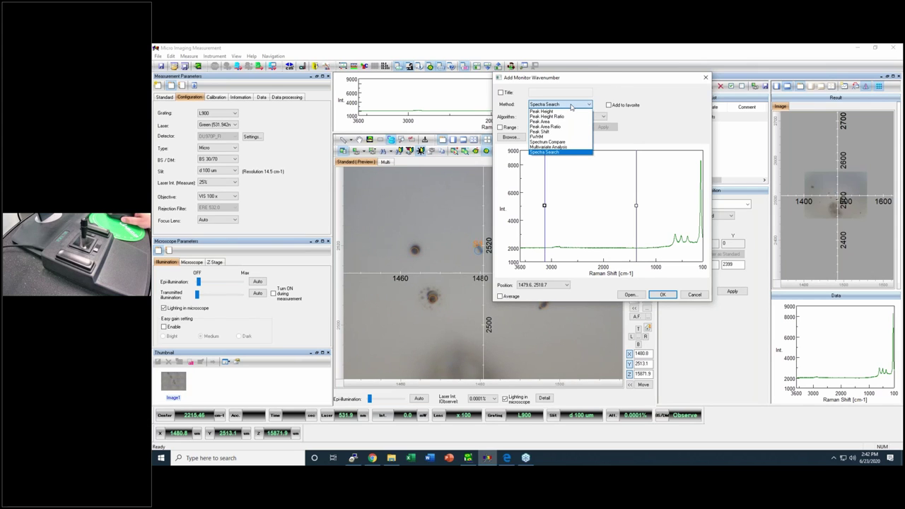
pyautogui.click(571, 106)
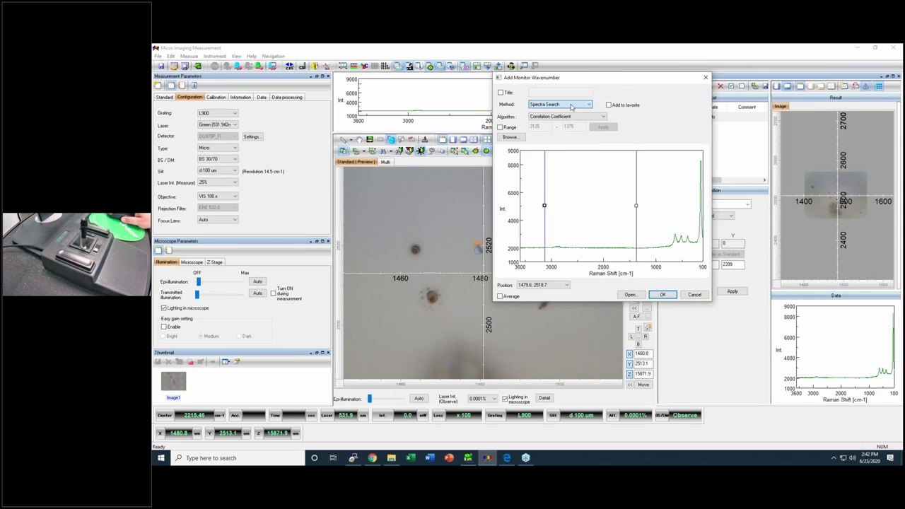
# - Confirm the registered Polymers 2 library and apply the Correlation Coefficient spectra search to the S1 particles
pyautogui.click(512, 137)
pyautogui.click(524, 268)
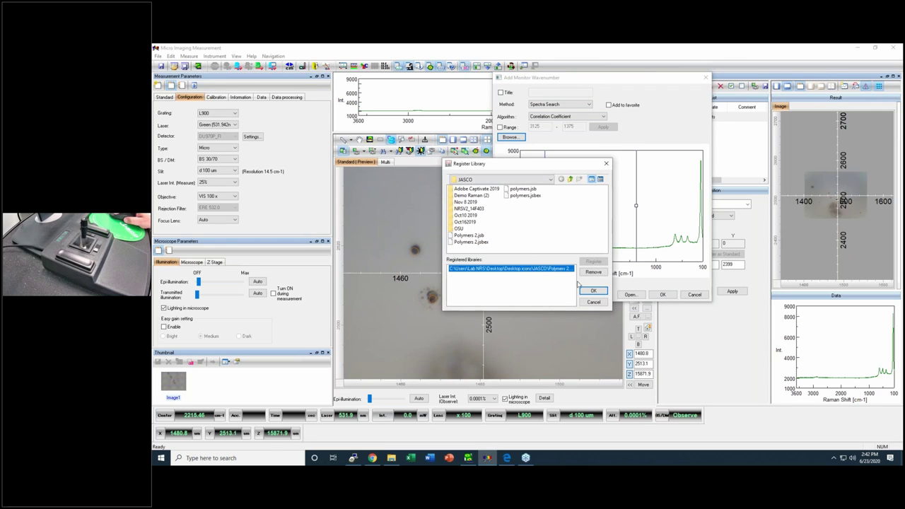
pyautogui.click(590, 290)
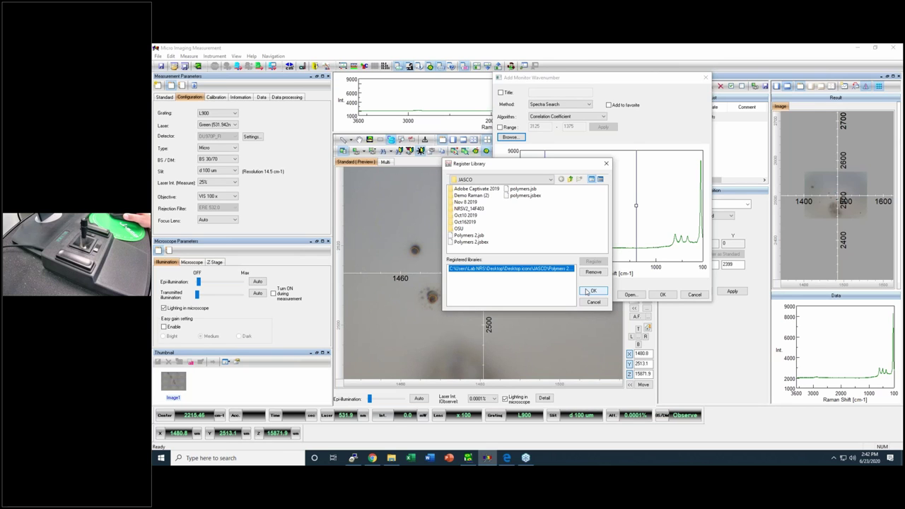
pyautogui.click(592, 292)
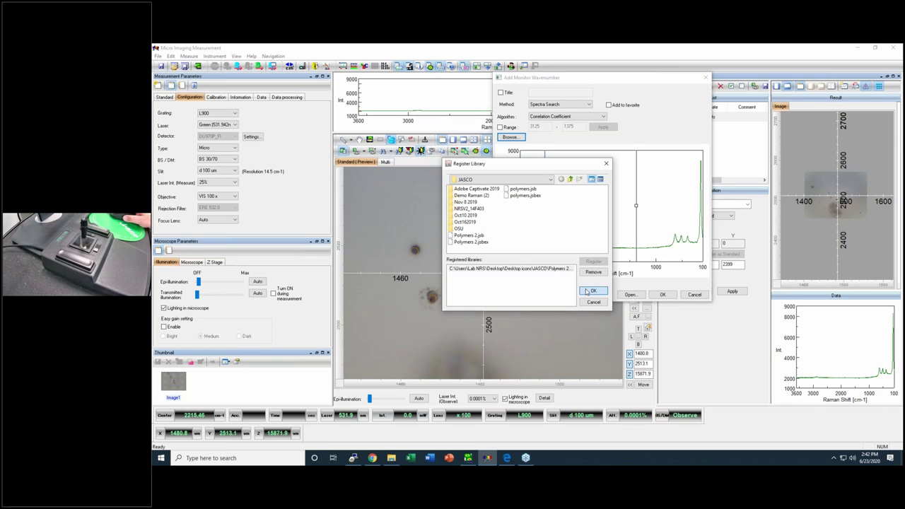
pyautogui.click(665, 296)
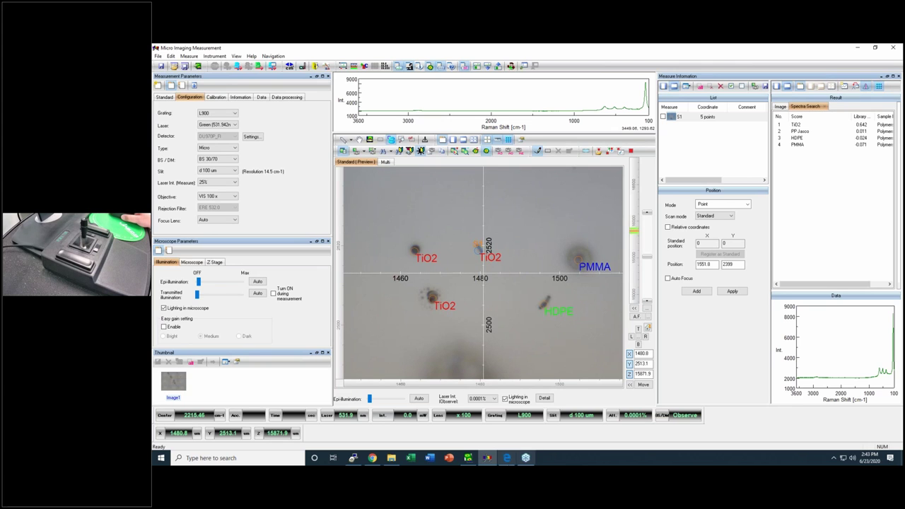
# - Open the sample compartment door and lower the stage to Z 9777
pyautogui.moveTo(508, 461)
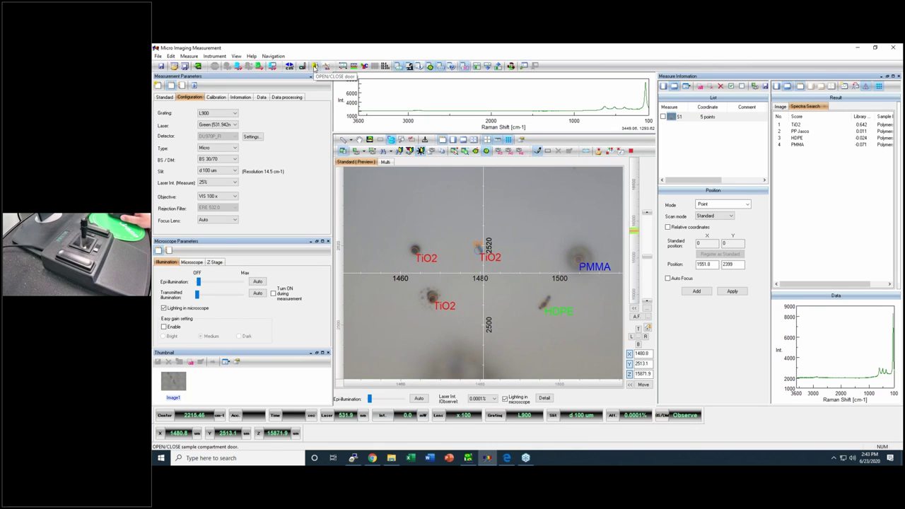
pyautogui.click(314, 66)
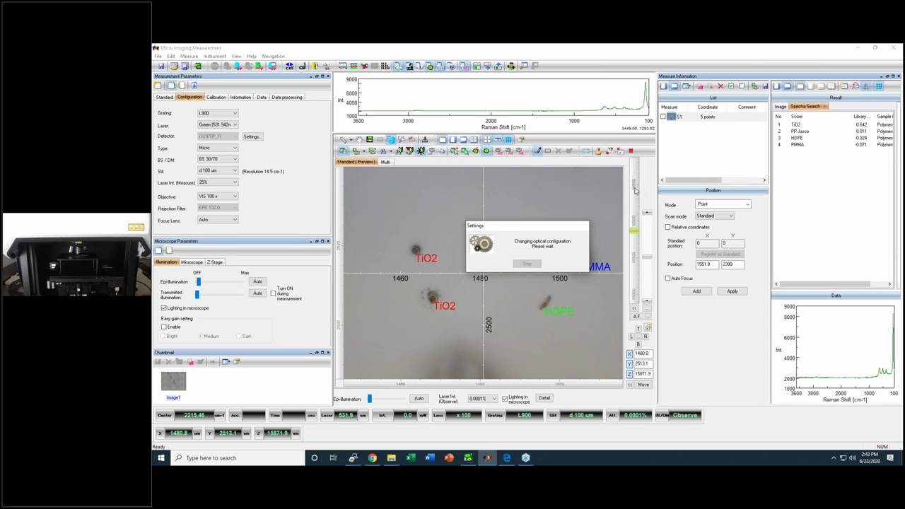
pyautogui.doubleClick(643, 374)
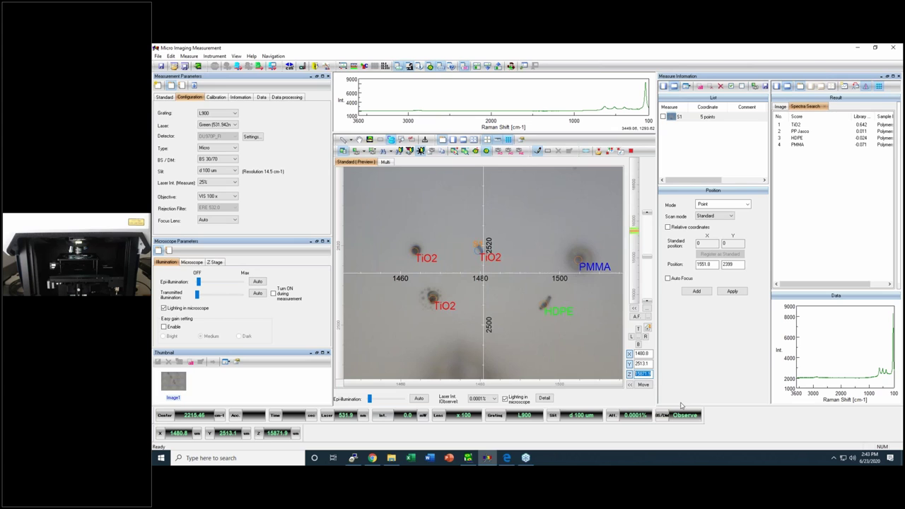
pyautogui.write('9')
pyautogui.click(643, 383)
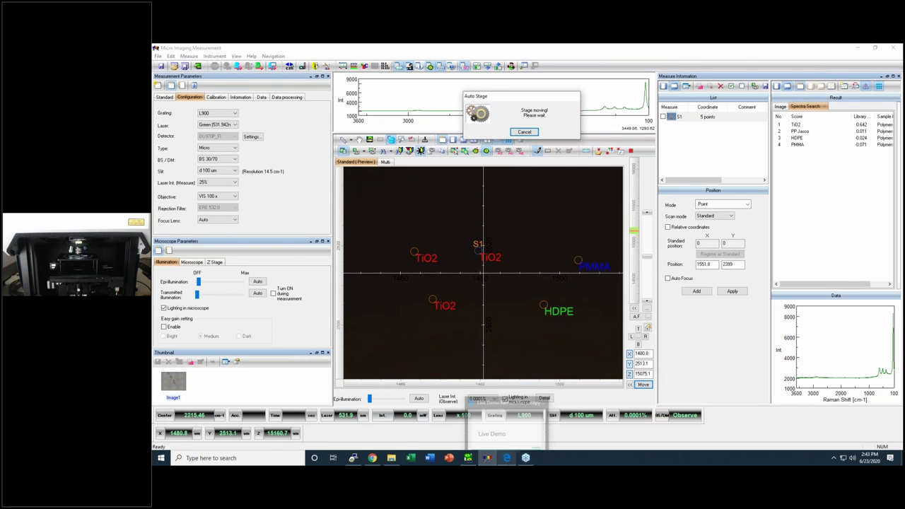
# - Switch to the Live Demo PDF in Edge, view the All-in-focus Image slide, and return to Micro Imaging Measurement
pyautogui.click(507, 461)
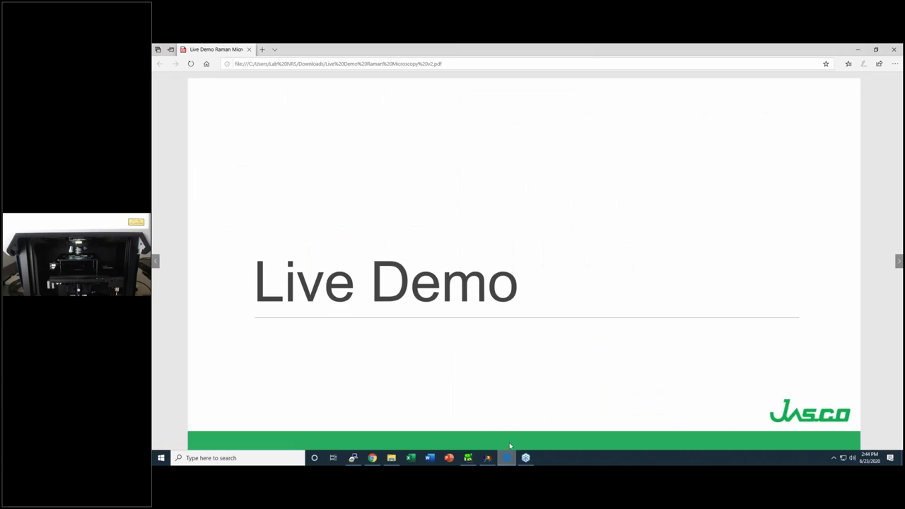
pyautogui.click(156, 262)
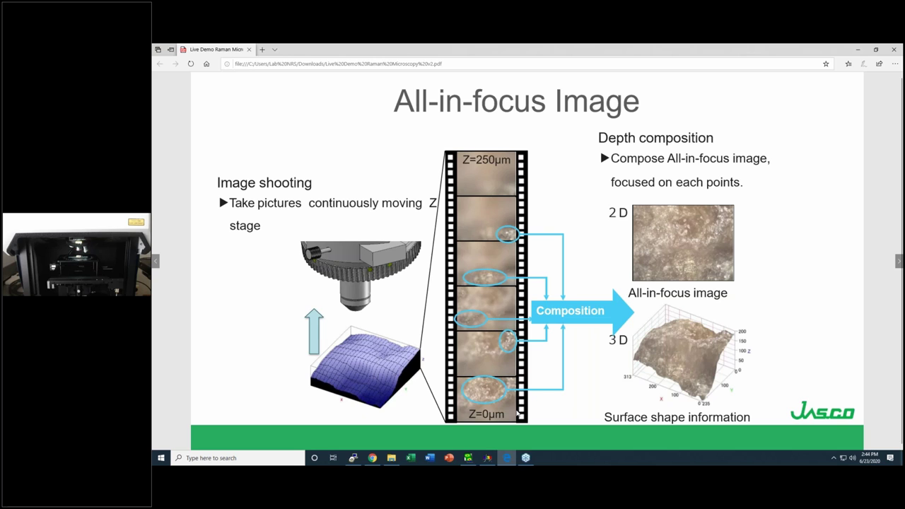
pyautogui.moveTo(489, 461)
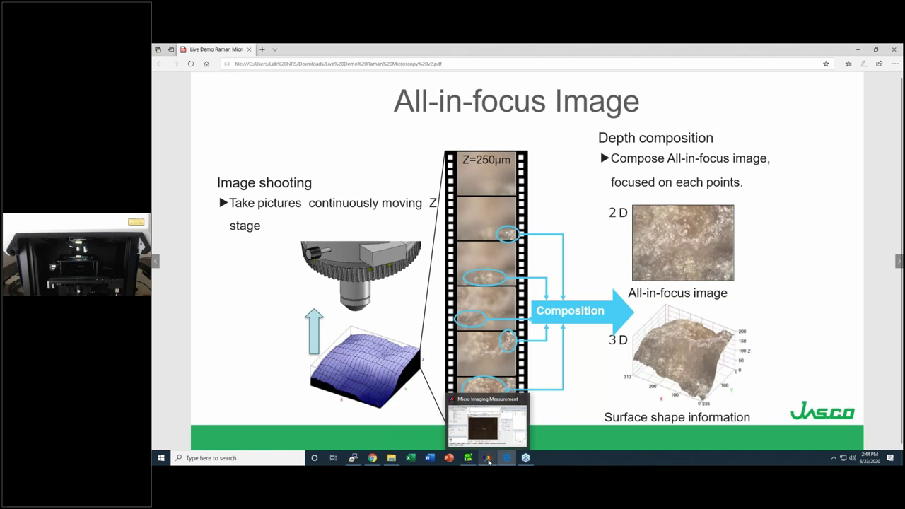
pyautogui.click(487, 458)
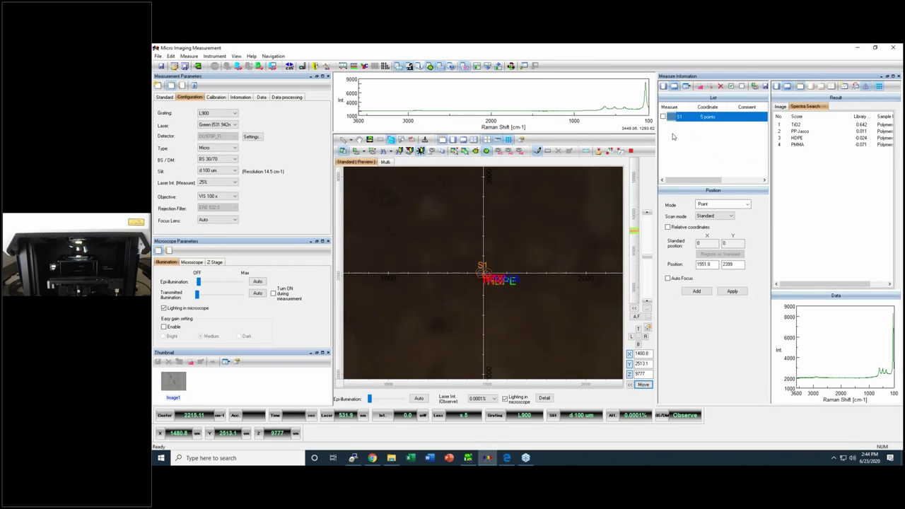
# - Delete the S1 points from the measurement list and focus the sample by raising the stage to about Z 10137
pyautogui.click(722, 117)
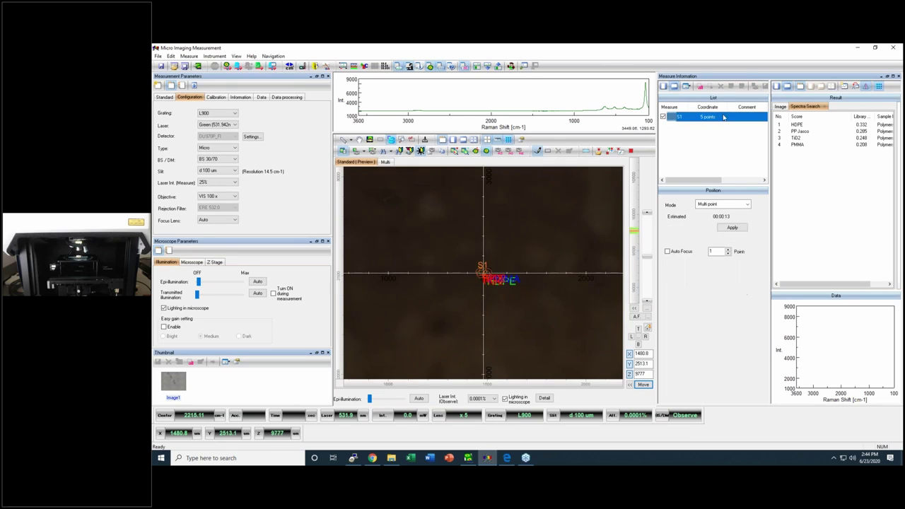
pyautogui.click(720, 86)
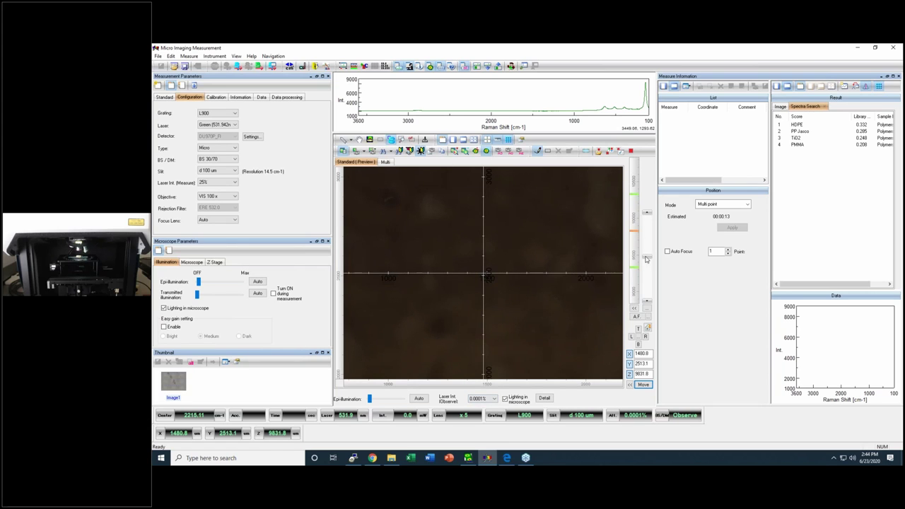
pyautogui.moveTo(648, 256); pyautogui.dragTo(652, 214)
pyautogui.moveTo(648, 285); pyautogui.dragTo(648, 288)
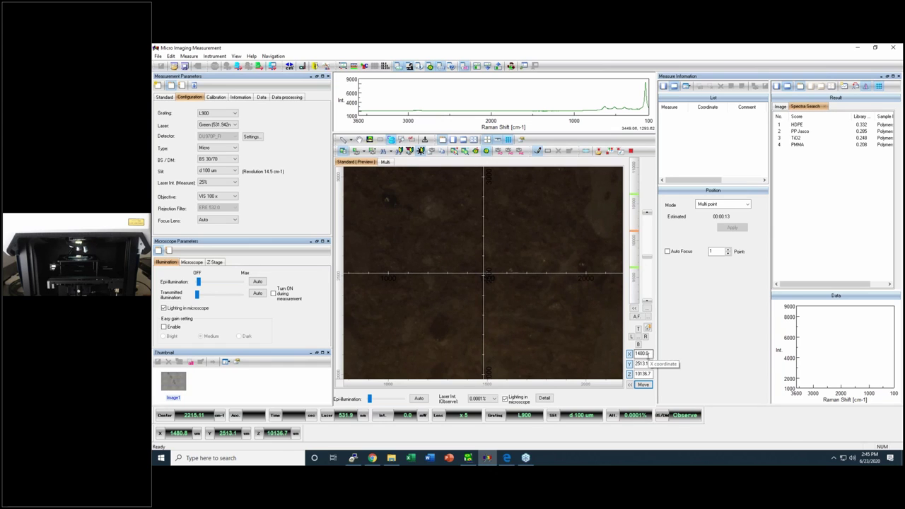
# - Enter X -3959 and Y 34957 as the stage's target coordinates
pyautogui.doubleClick(645, 353)
pyautogui.write('1')
pyautogui.doubleClick(641, 364)
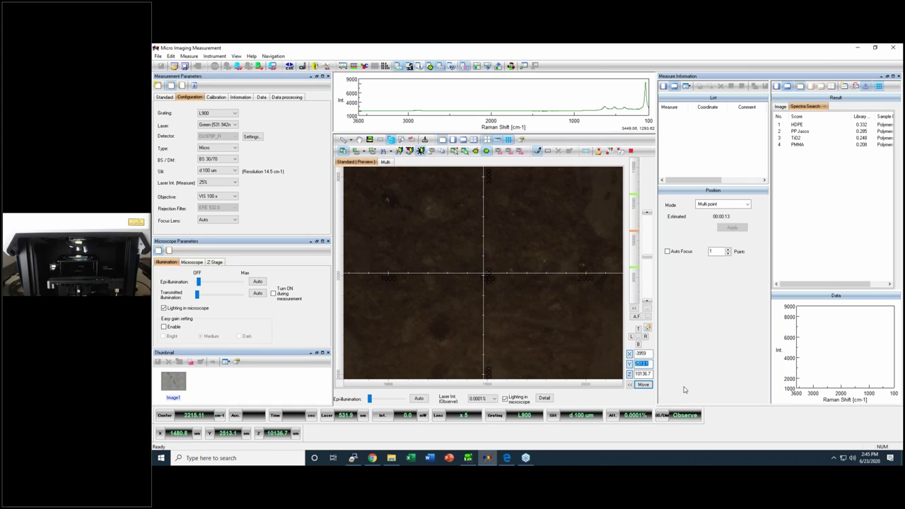
pyautogui.write('34957')
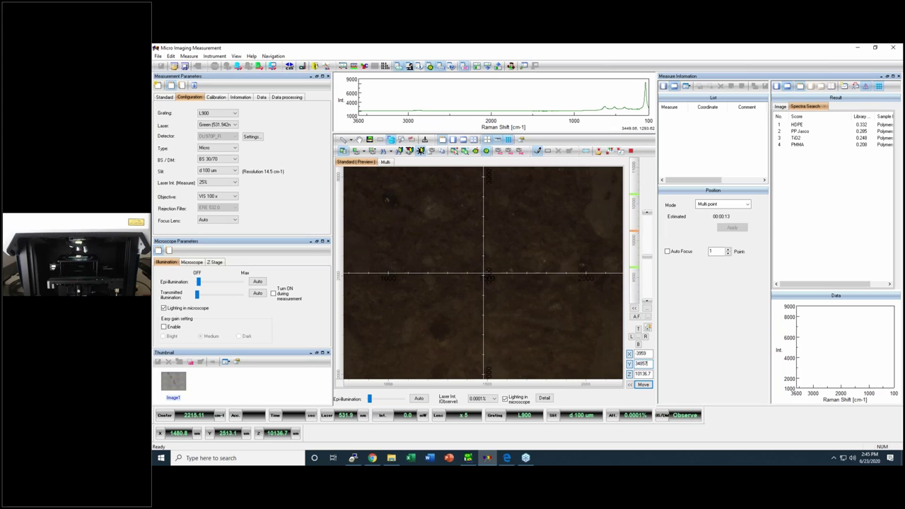